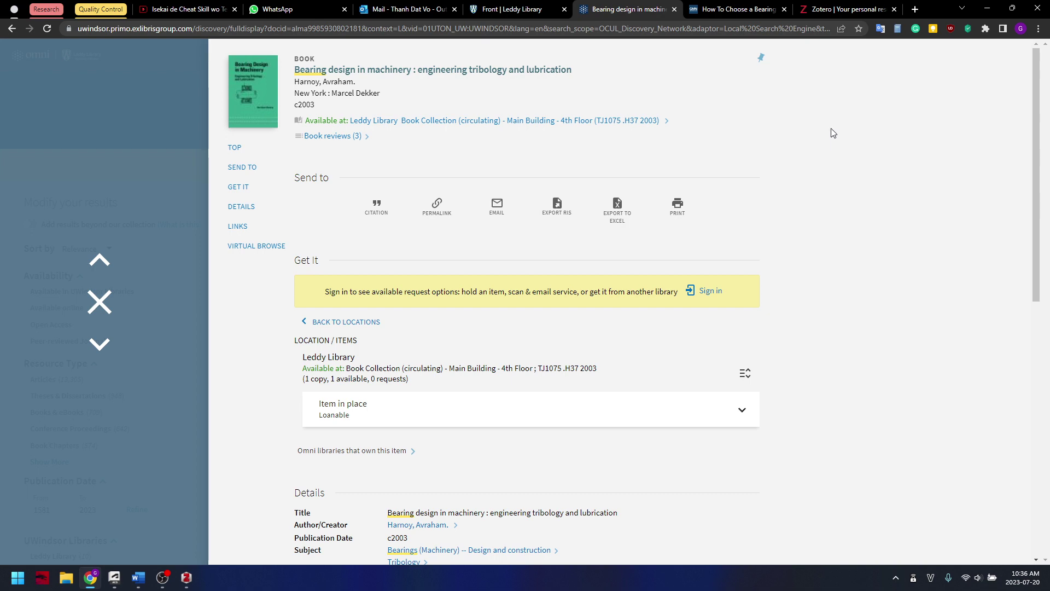
# Open the Zotero website's home page and look over its download section.
pyautogui.click(845, 11)
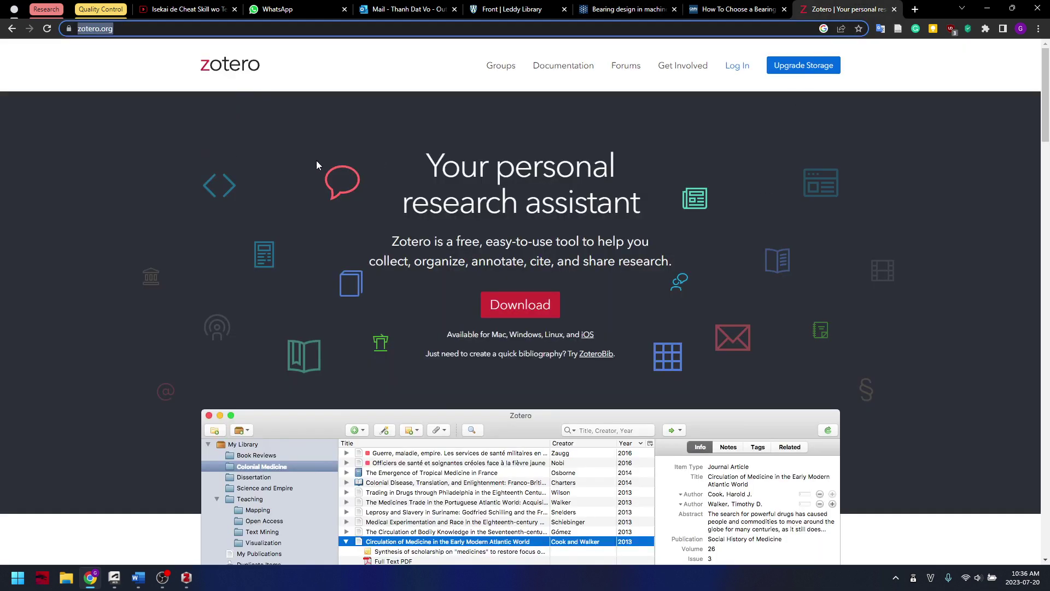
pyautogui.scroll(-1, 518, 334)
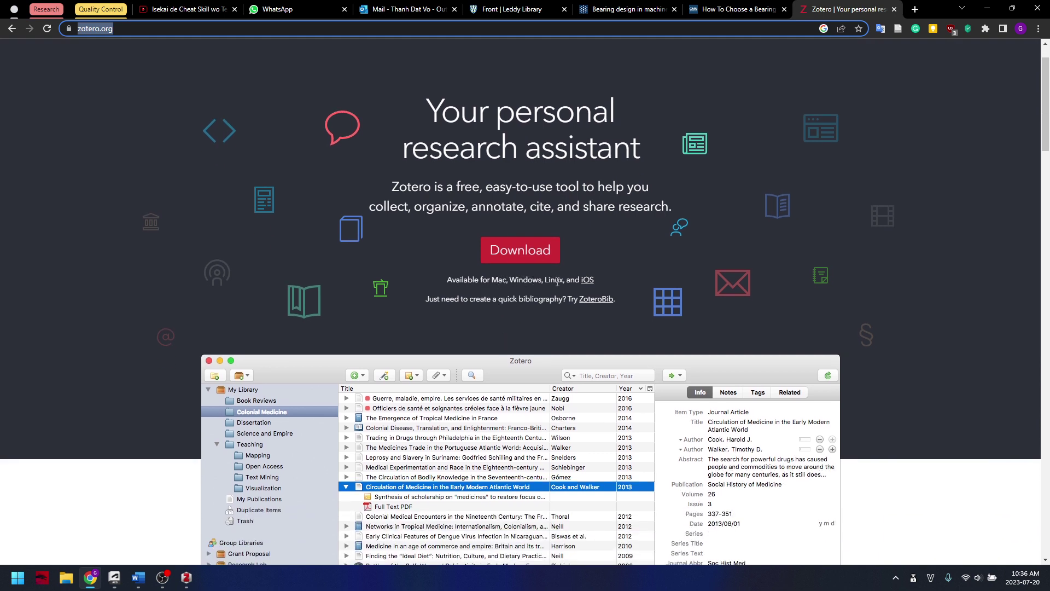
pyautogui.scroll(1, 532, 277)
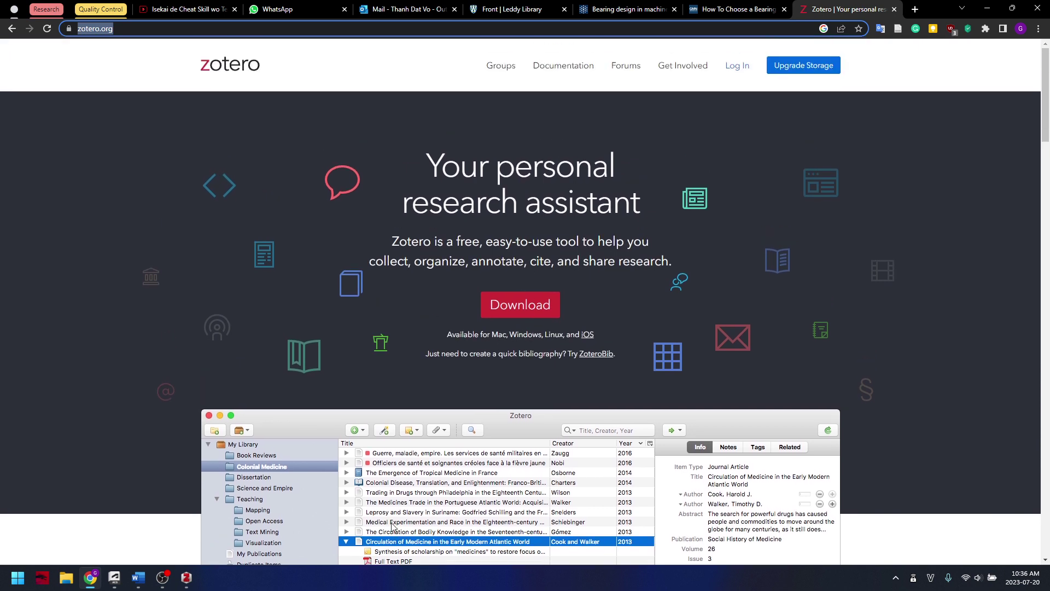
# Switch to Zotero and create a new collection named "Machine Design 2" in My Library.
pyautogui.click(187, 577)
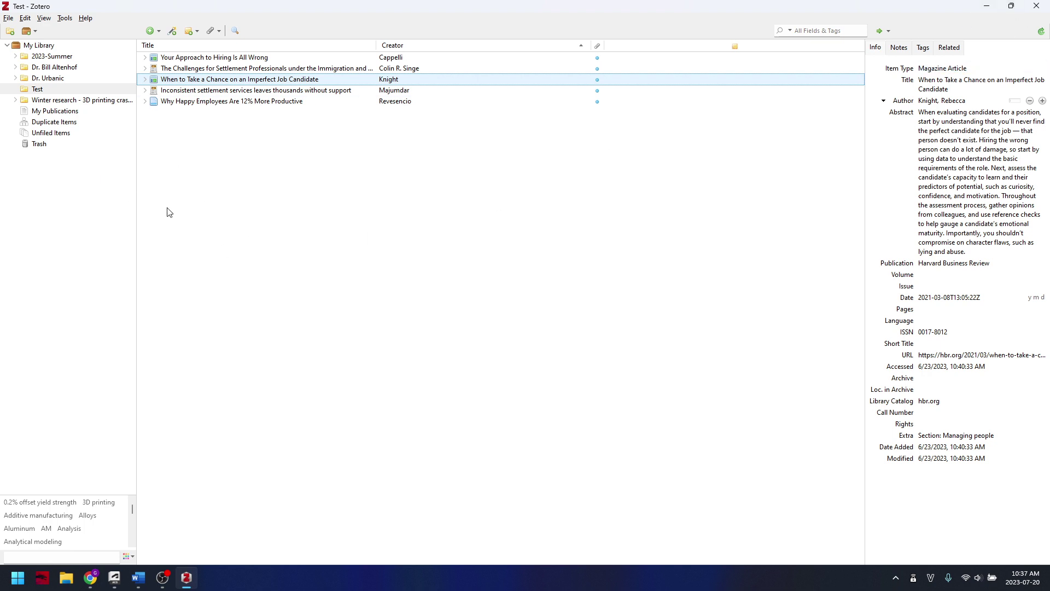
pyautogui.click(87, 250)
pyautogui.click(9, 31)
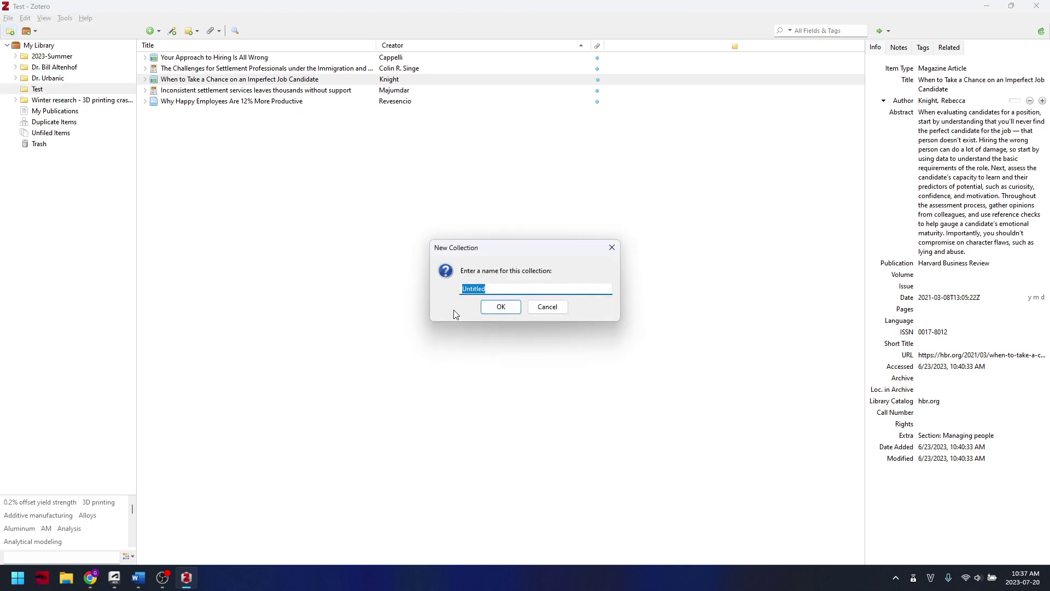
pyautogui.write('Machine Design 2')
pyautogui.press('Return')
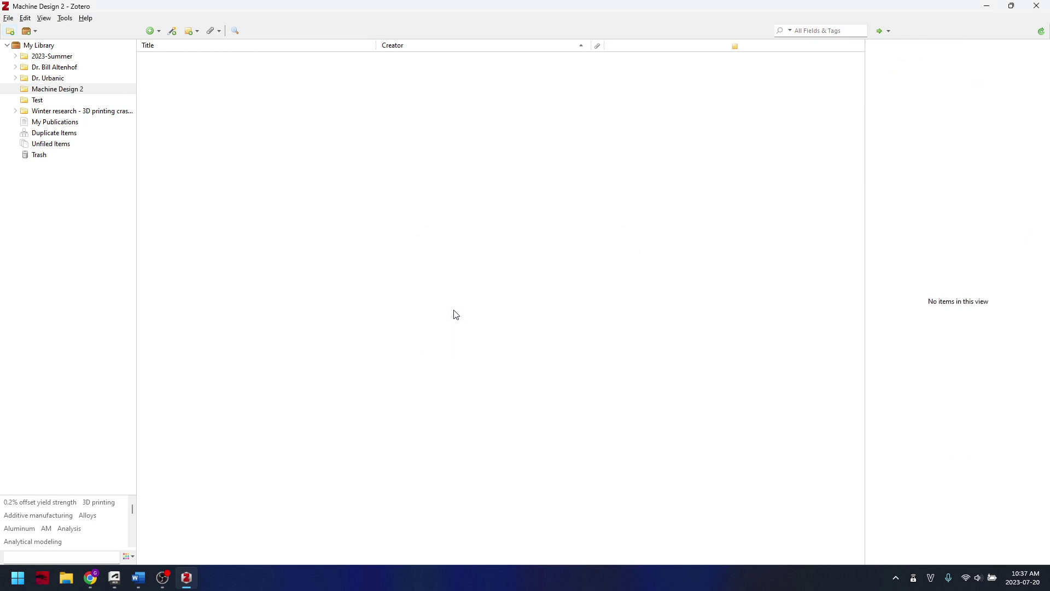
pyautogui.click(78, 91)
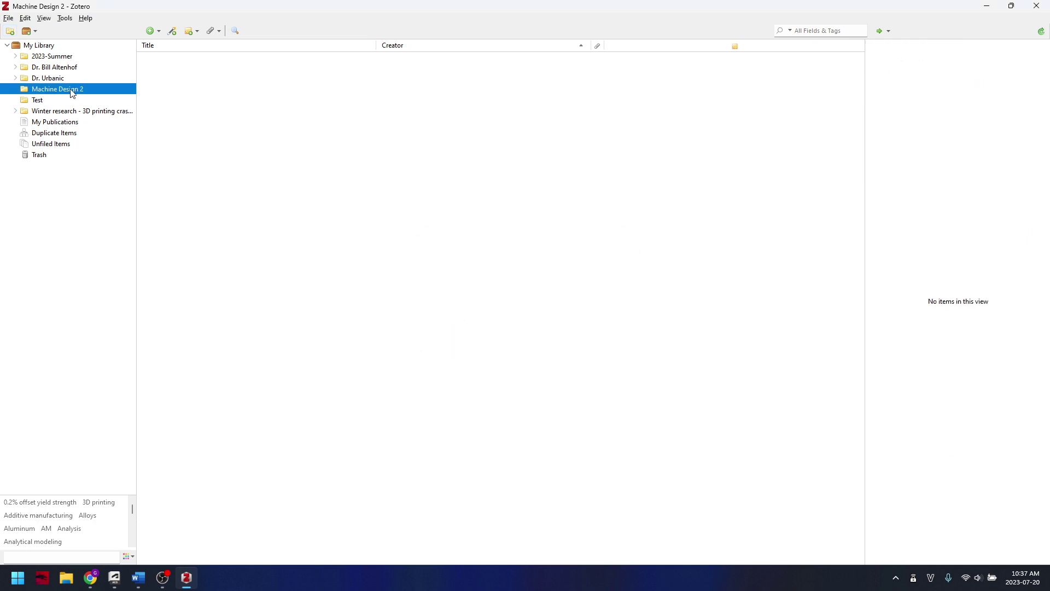
pyautogui.click(174, 107)
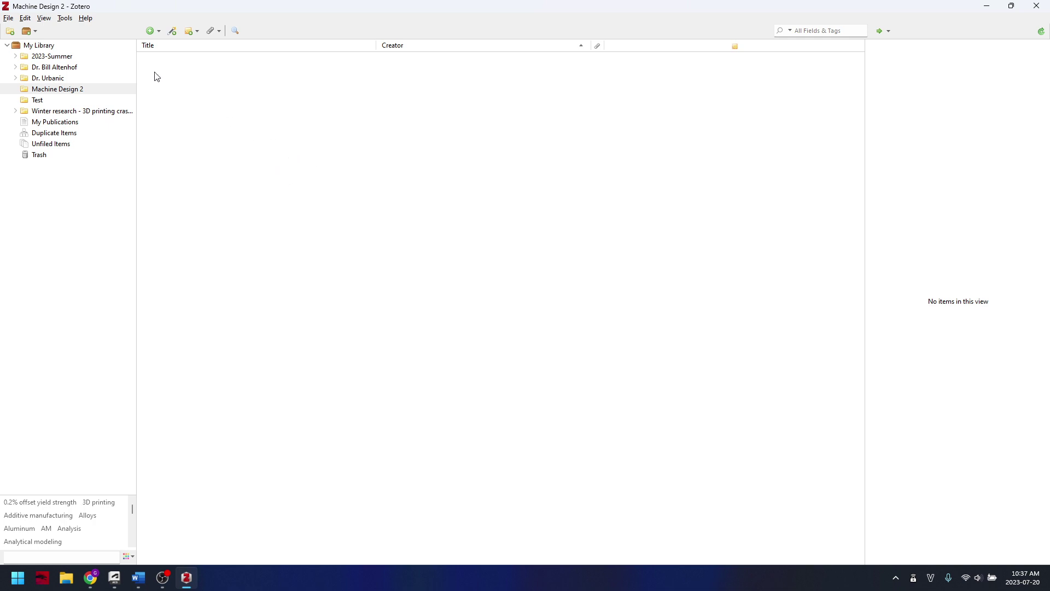
# Add a blank Book Section item to the Machine Design 2 collection and remove it from the collection again.
pyautogui.click(152, 31)
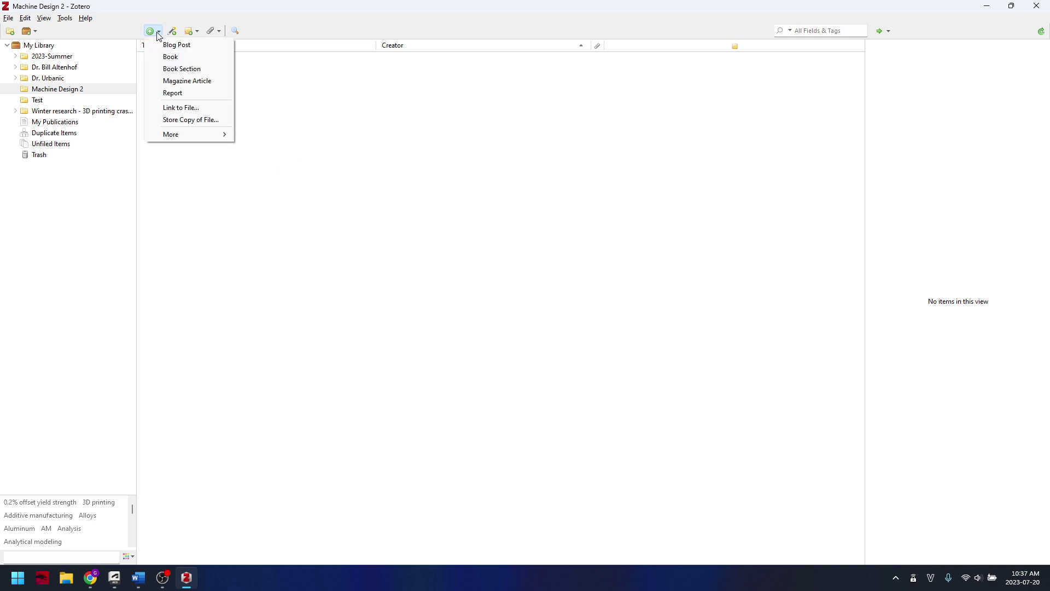
pyautogui.click(198, 73)
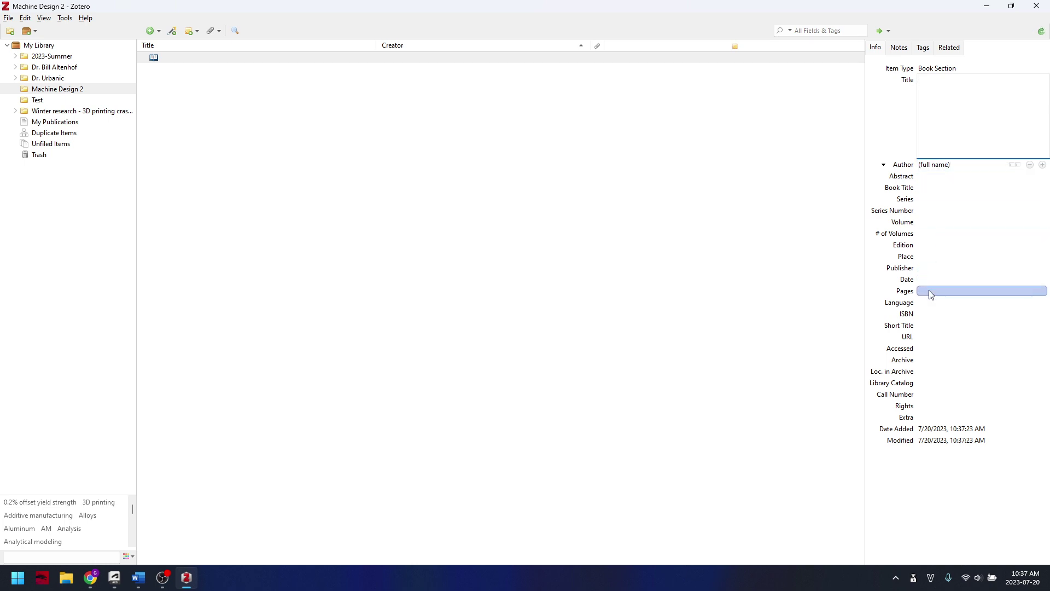
pyautogui.click(566, 211)
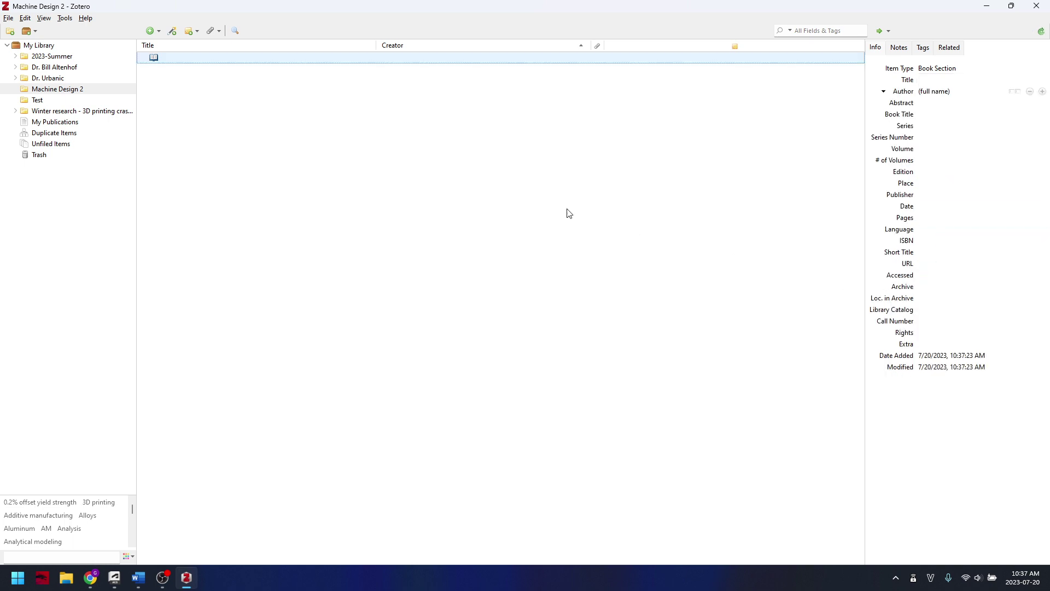
pyautogui.rightClick(220, 63)
pyautogui.click(248, 122)
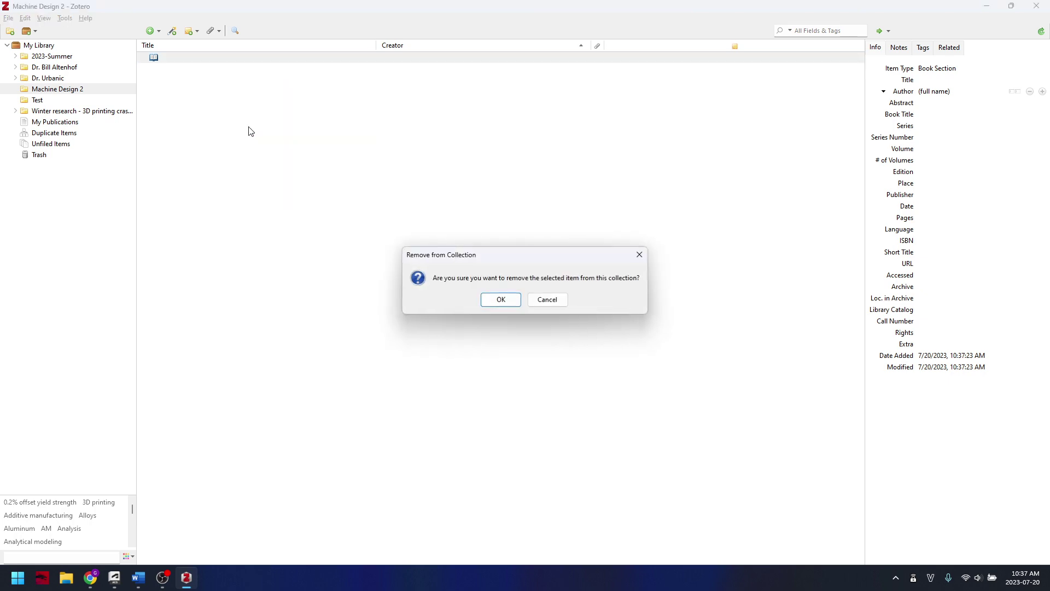
pyautogui.click(501, 300)
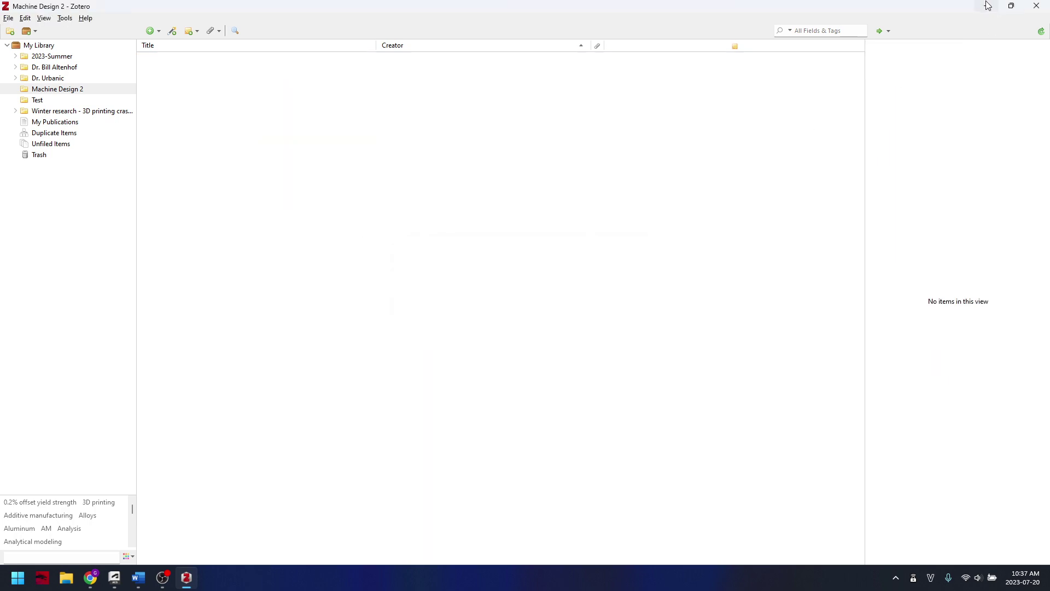
# Switch to Chrome and look over the Zotero Connector's options, the Zotero home page and the way to the Chrome Web Store.
pyautogui.click(986, 5)
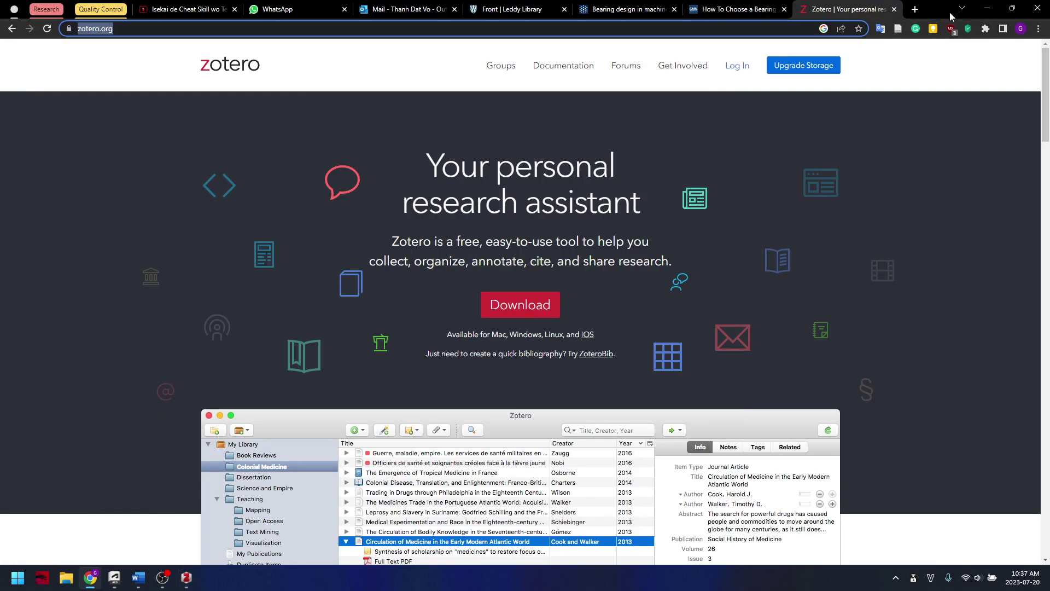
pyautogui.rightClick(897, 28)
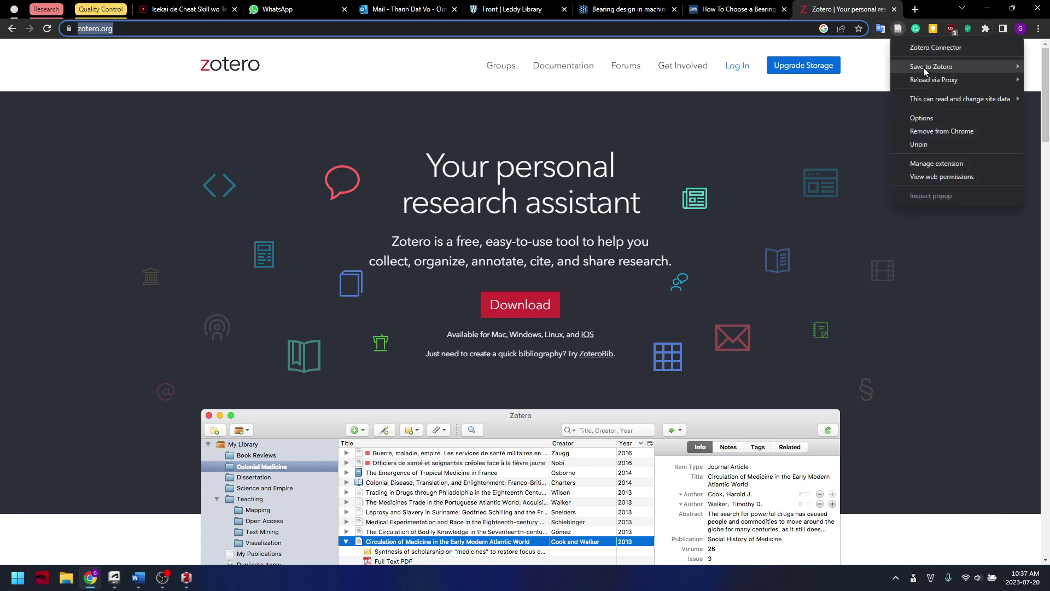
pyautogui.click(713, 167)
pyautogui.scroll(-1, 622, 137)
pyautogui.scroll(-20, 623, 137)
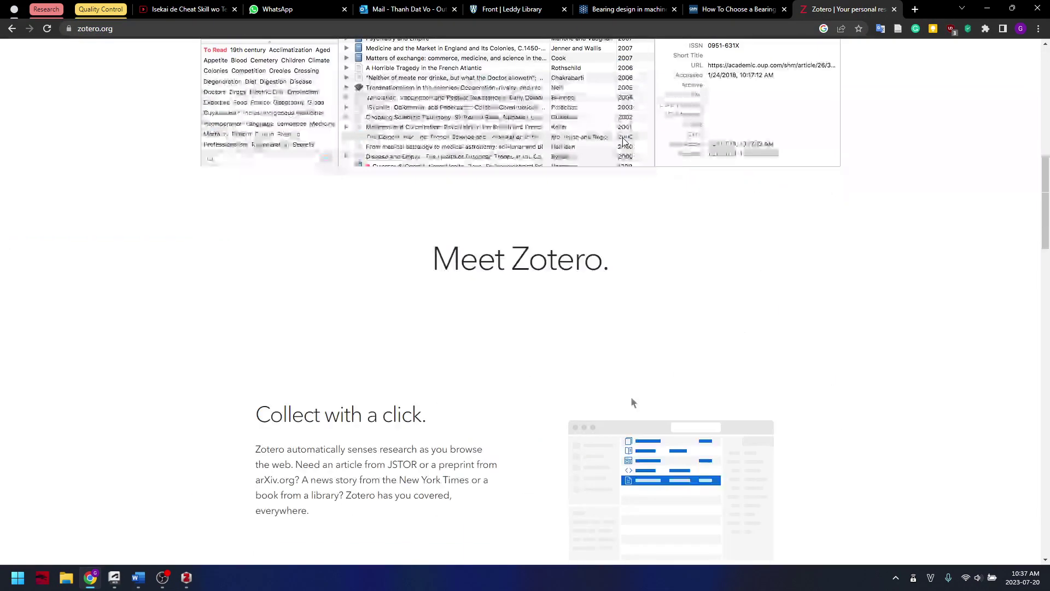
pyautogui.scroll(20, 626, 145)
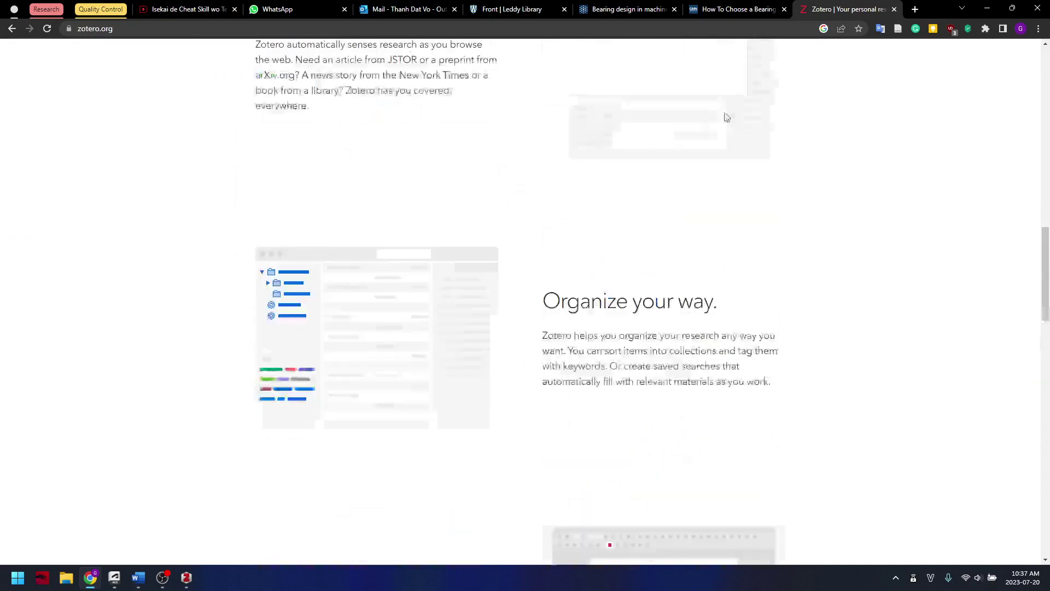
pyautogui.click(1038, 28)
pyautogui.moveTo(981, 145)
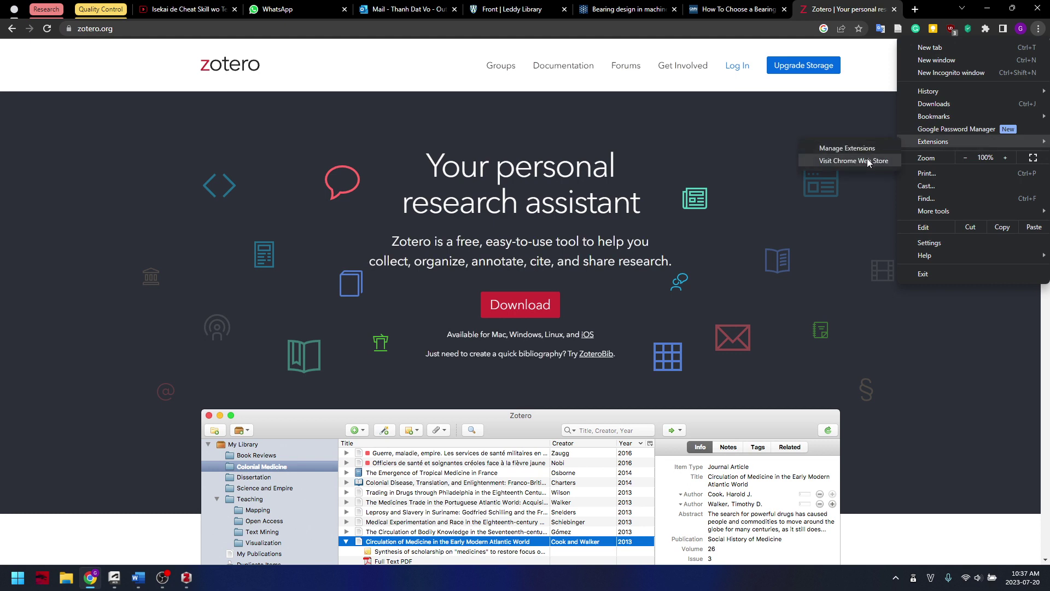
pyautogui.click(712, 162)
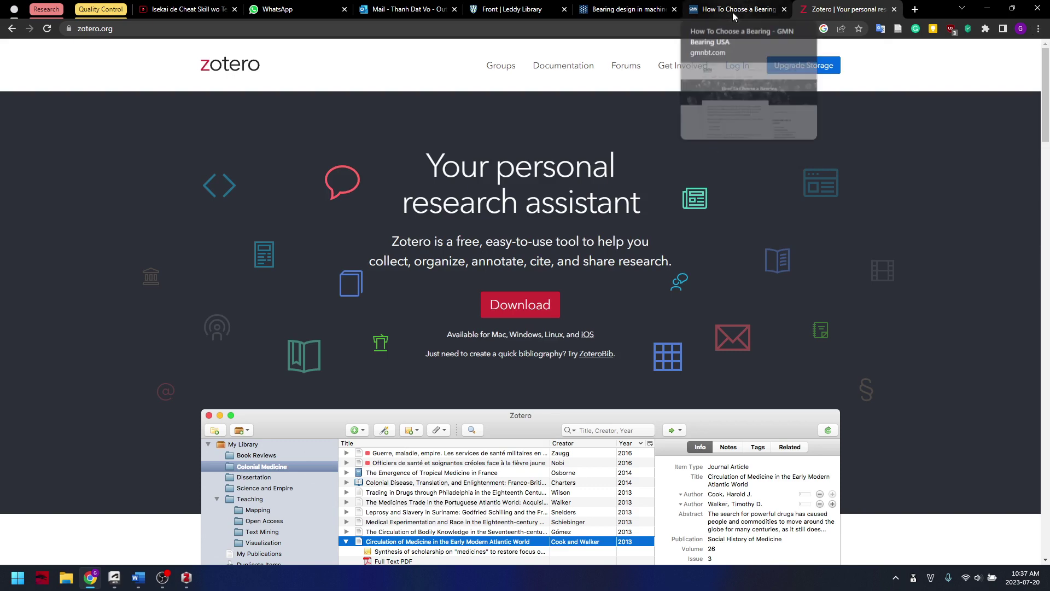
# Reopen the "Bearing design in machinery" record from the library's bearing selection results and save it with Zotero Connector.
pyautogui.click(630, 5)
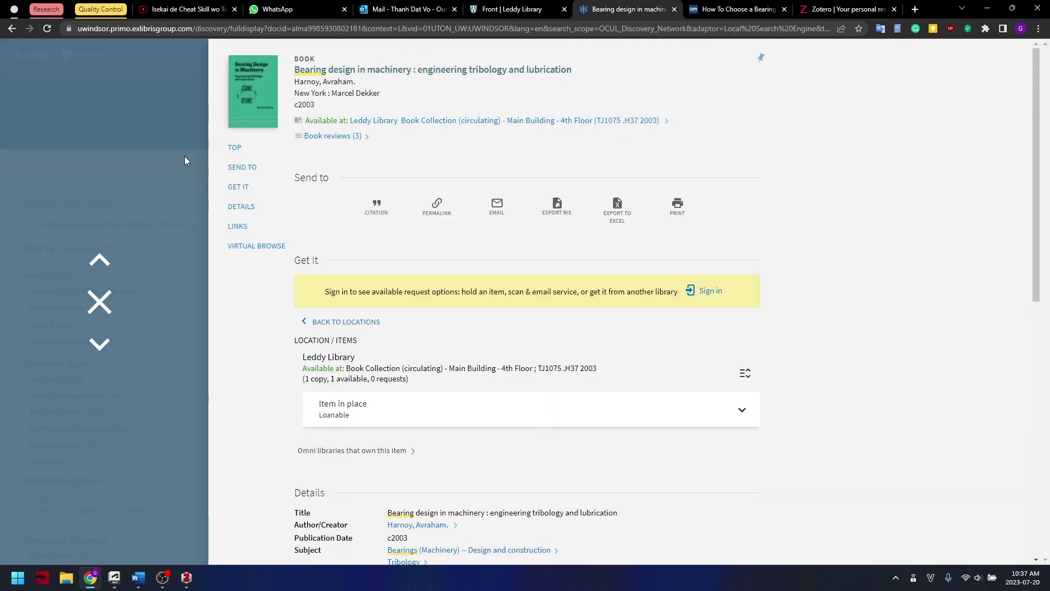
pyautogui.click(87, 198)
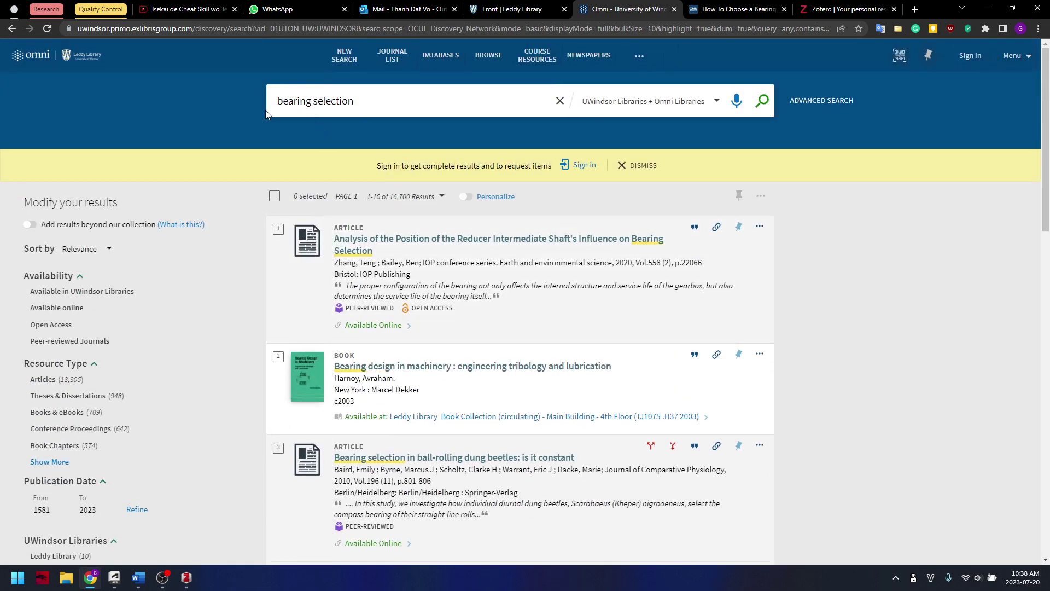
pyautogui.click(416, 374)
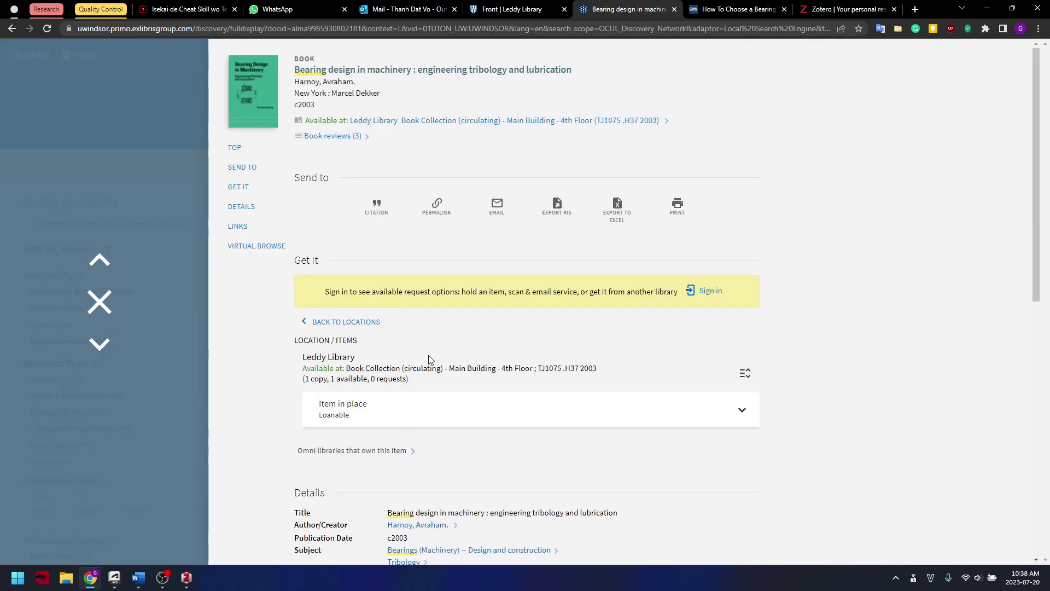
pyautogui.scroll(-1, 426, 352)
pyautogui.scroll(1, 425, 352)
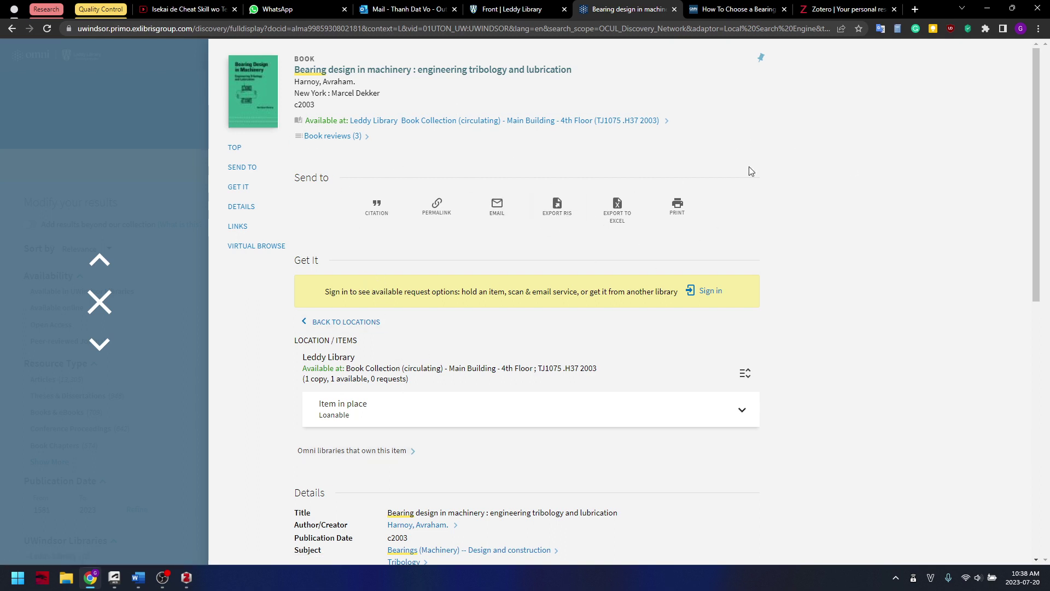
pyautogui.click(899, 29)
# Switch to Zotero and review the saved book's bibliographic details, including its number of pages.
pyautogui.click(186, 577)
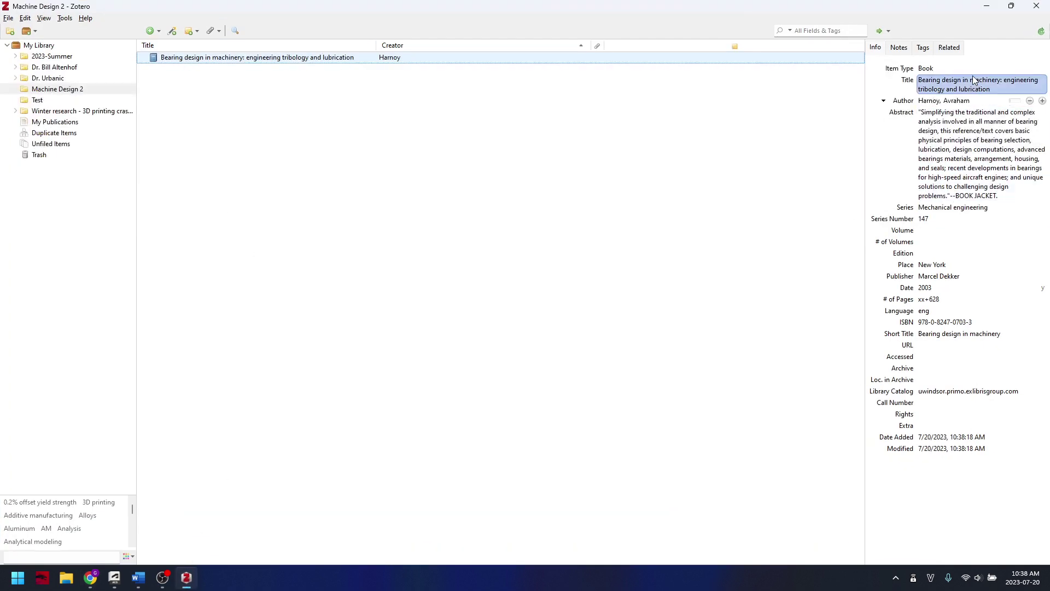
pyautogui.click(963, 296)
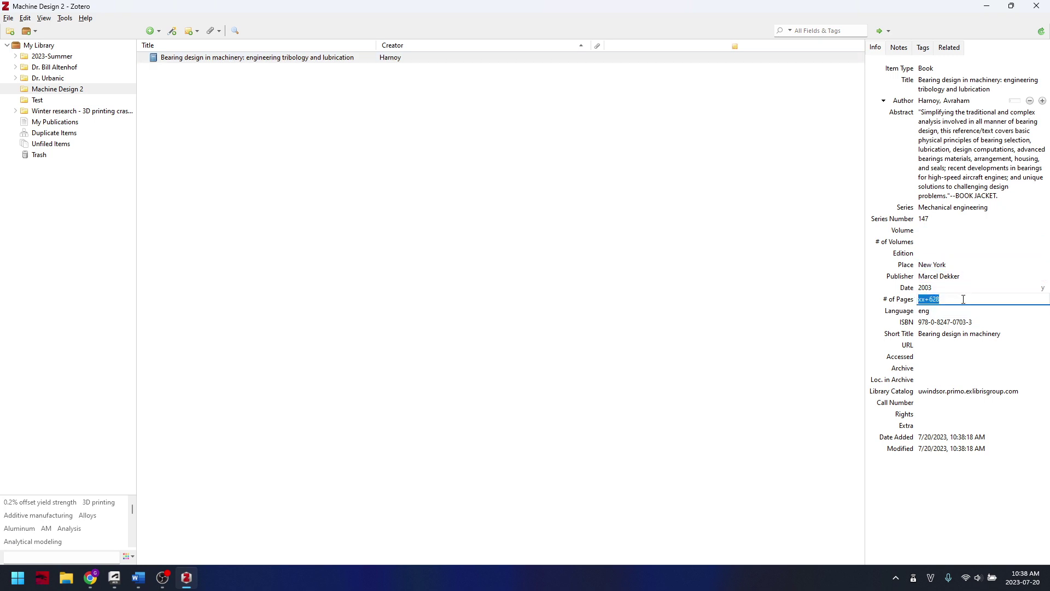
pyautogui.click(627, 308)
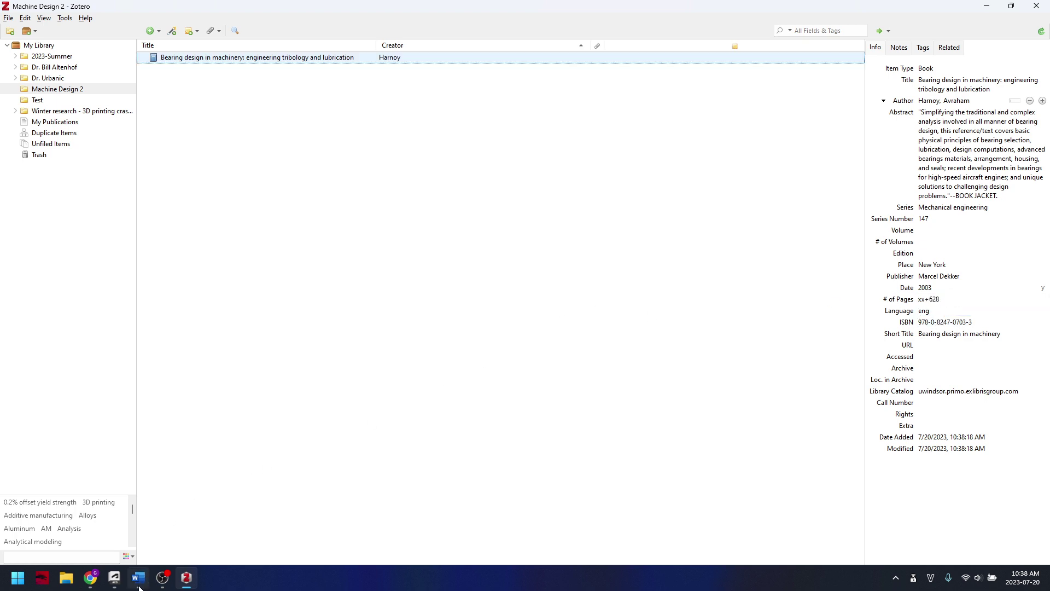
# Return to Chrome, save GMN Bearing's "How To Choose a Bearing" page with Zotero Connector, and view its entry in Zotero.
pyautogui.click(90, 577)
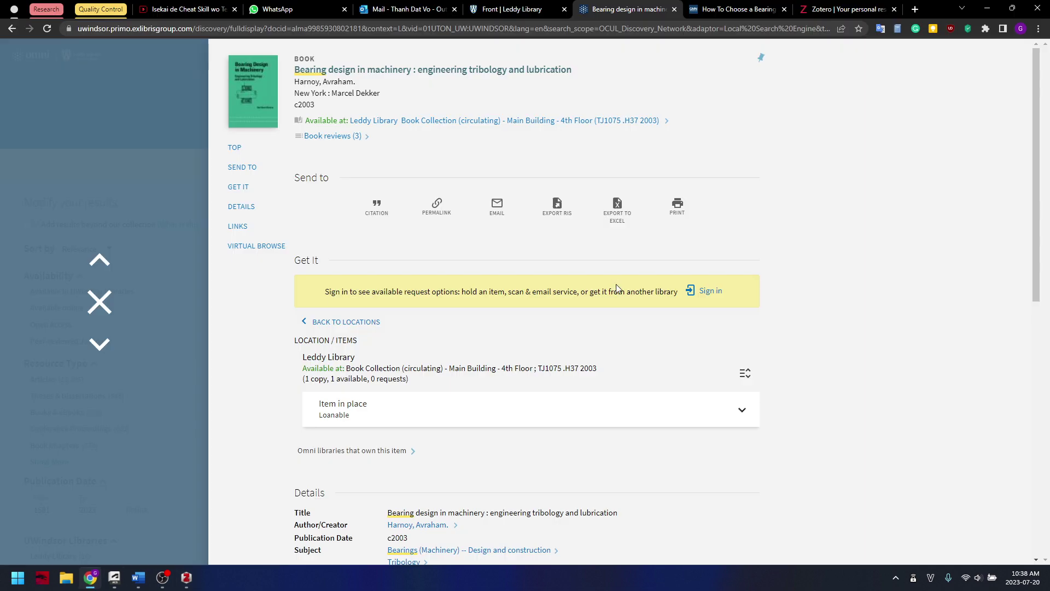
pyautogui.click(733, 10)
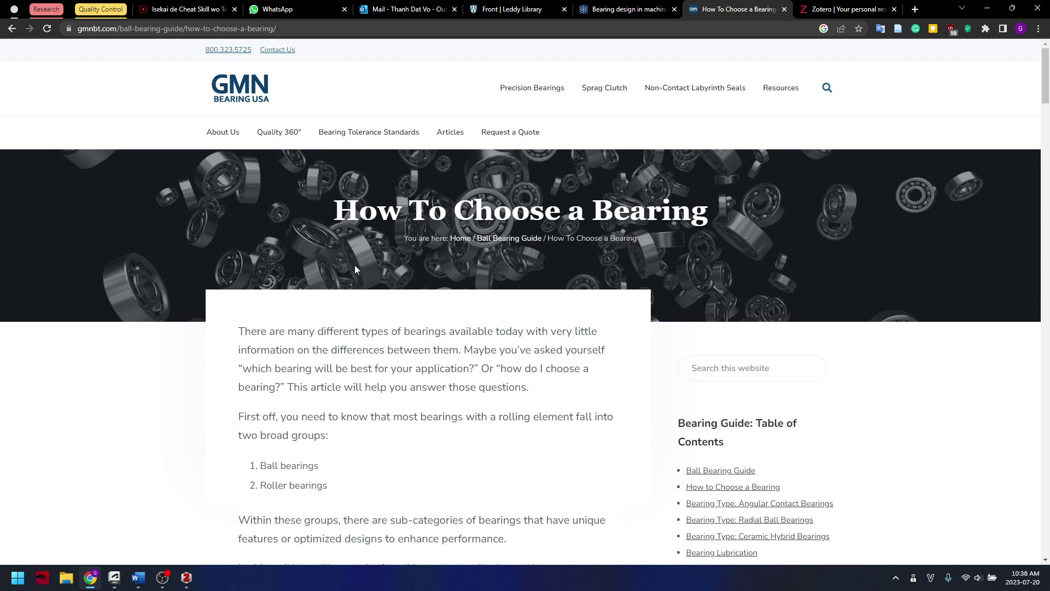
pyautogui.scroll(-2, 355, 264)
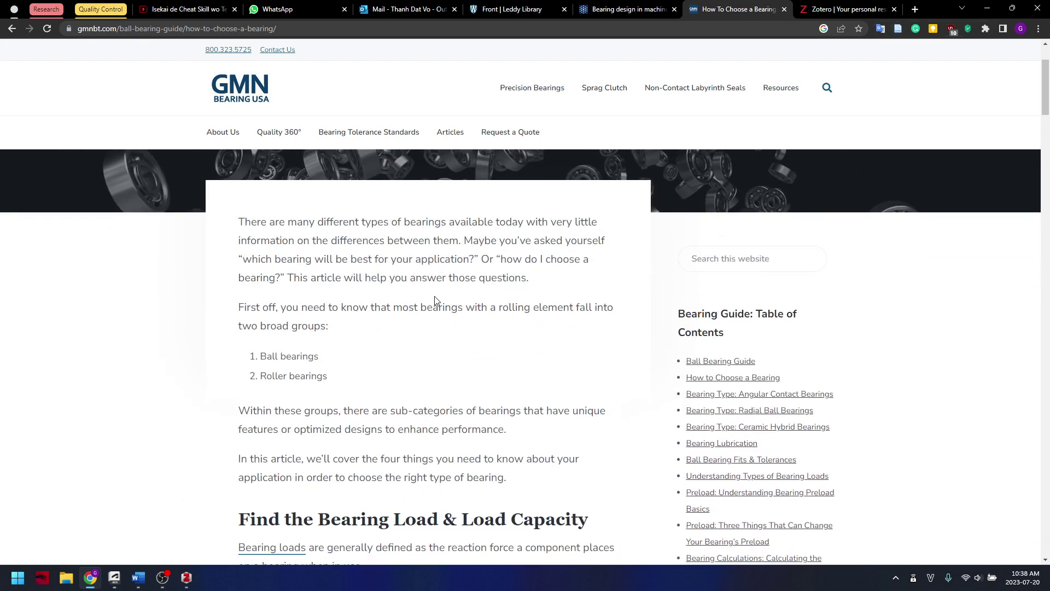
pyautogui.scroll(-2, 436, 295)
pyautogui.scroll(-2, 438, 286)
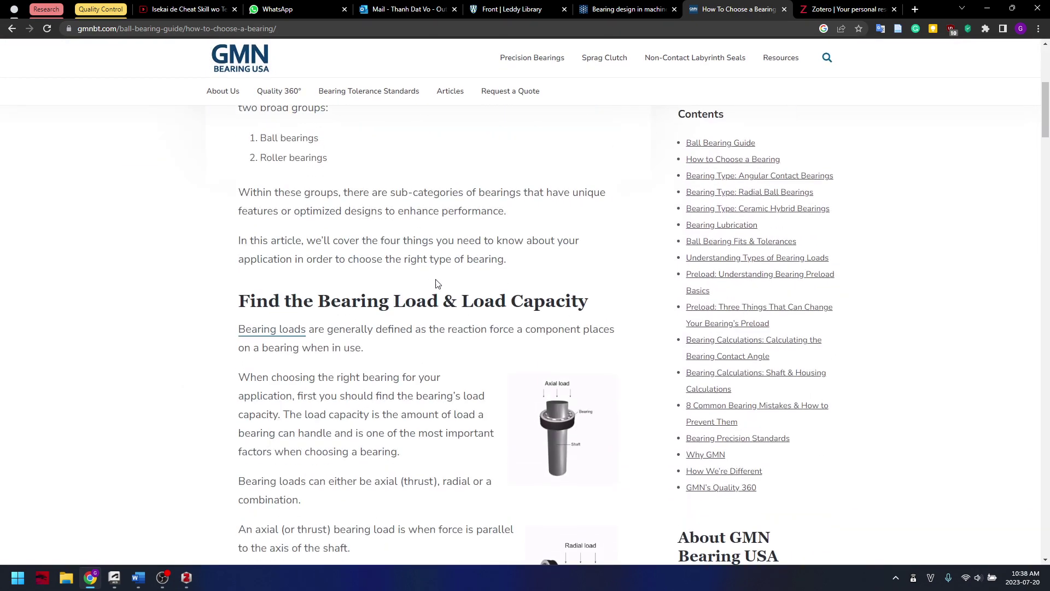
pyautogui.scroll(-3, 424, 288)
pyautogui.scroll(5, 425, 288)
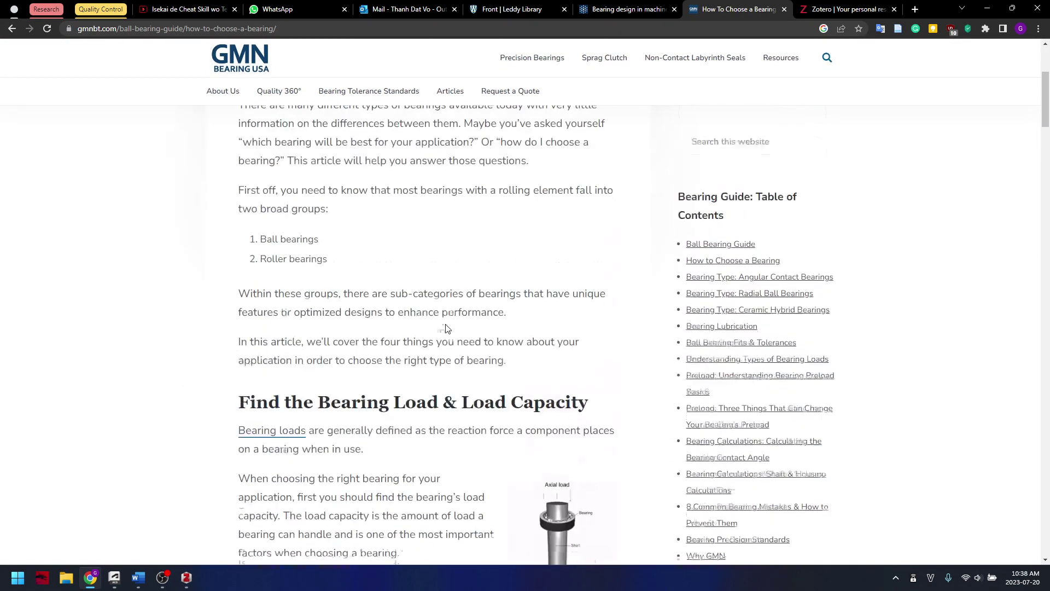
pyautogui.scroll(-4, 381, 263)
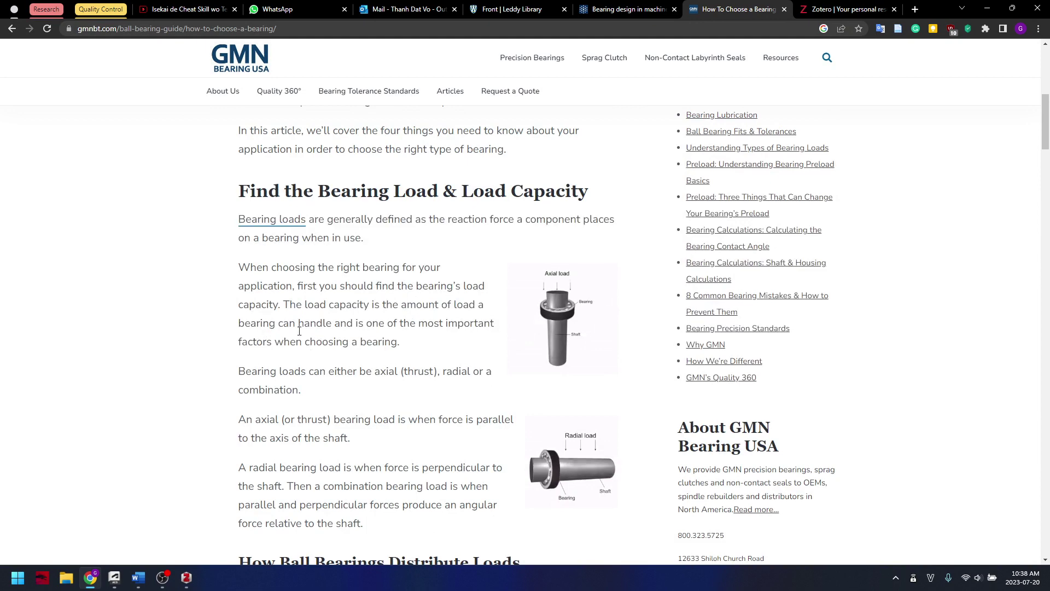
pyautogui.scroll(-2, 382, 264)
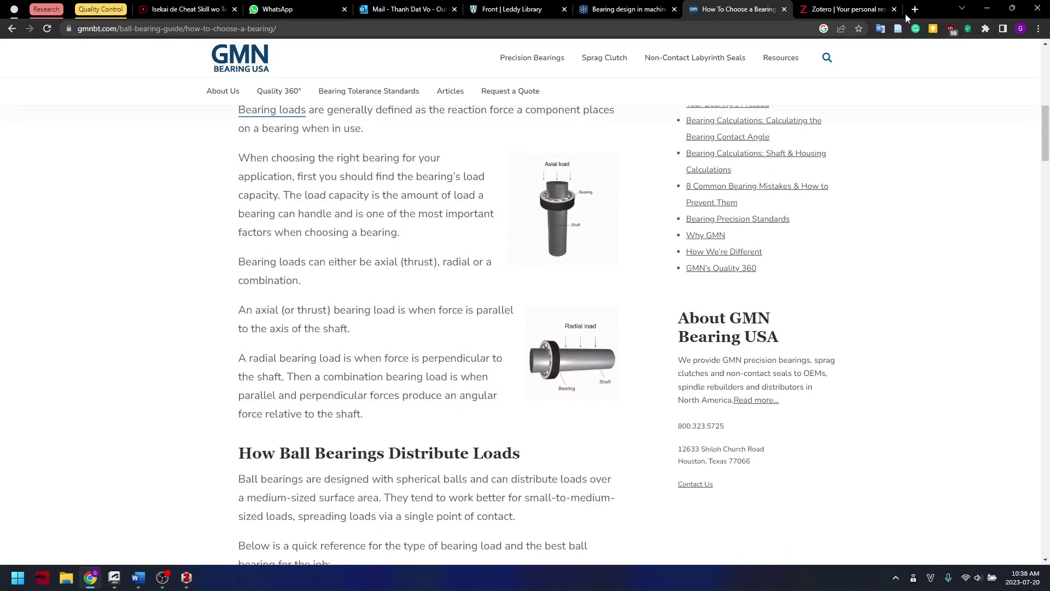
pyautogui.click(899, 30)
pyautogui.scroll(-1, 901, 41)
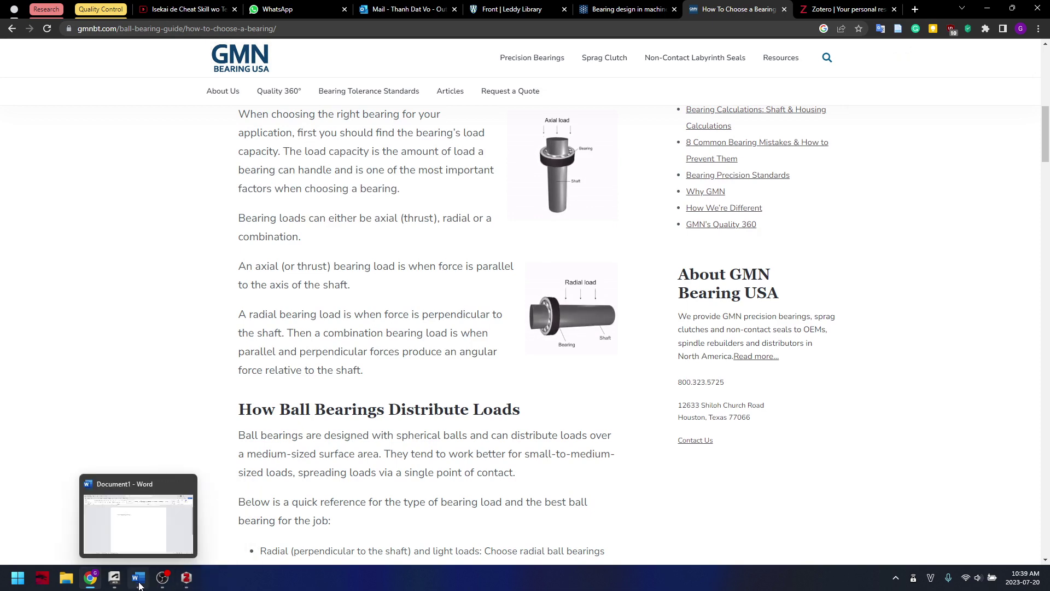
pyautogui.click(187, 577)
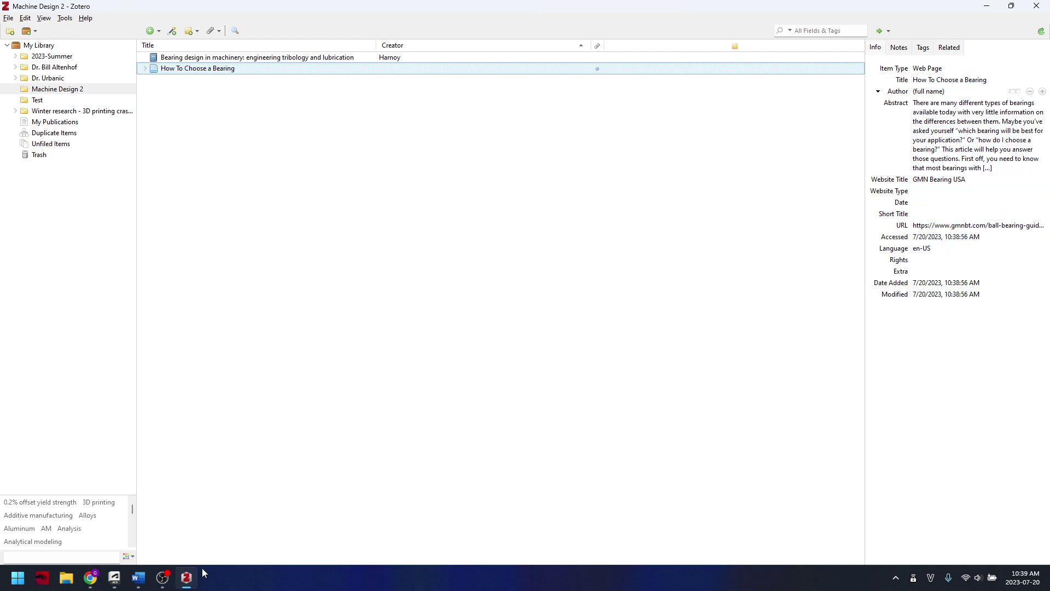
# Switch to the Word document, view the Zotero add-in's commands, check the Zotero home page in Chrome, and return to Word.
pyautogui.click(138, 577)
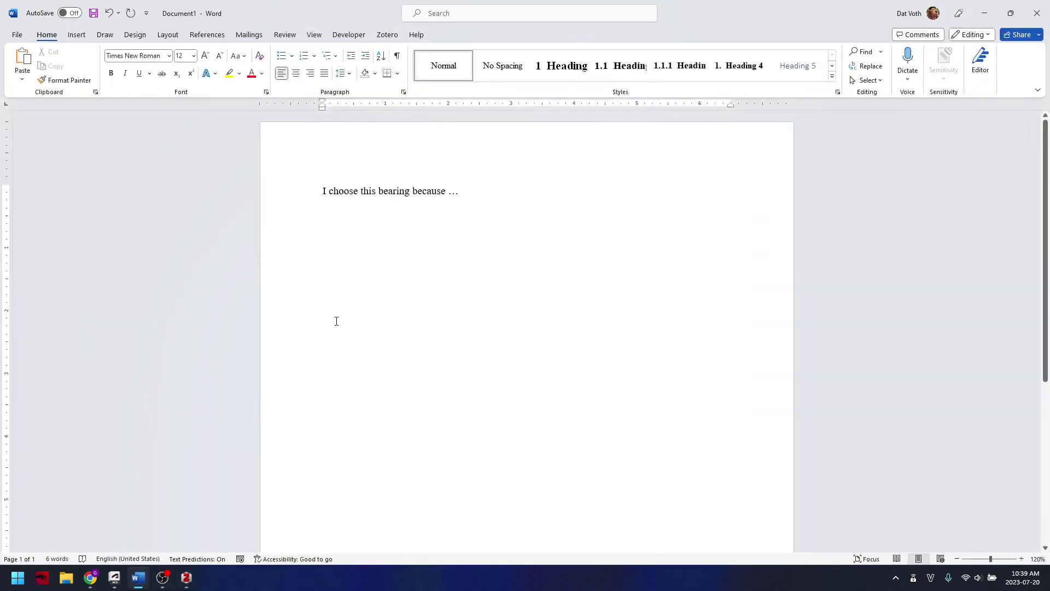
pyautogui.click(388, 35)
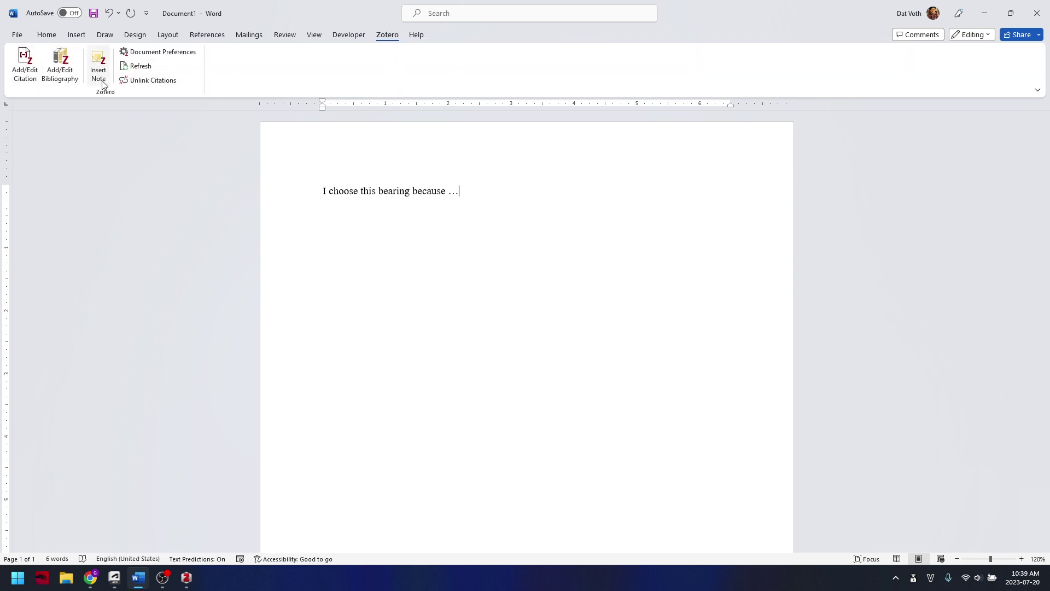
pyautogui.click(90, 577)
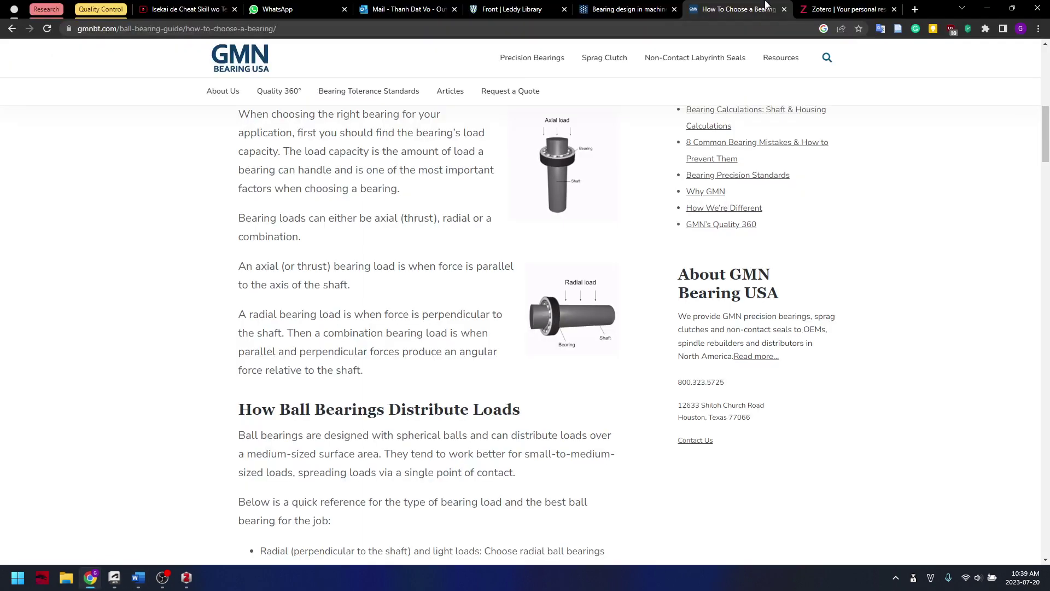
pyautogui.click(799, 5)
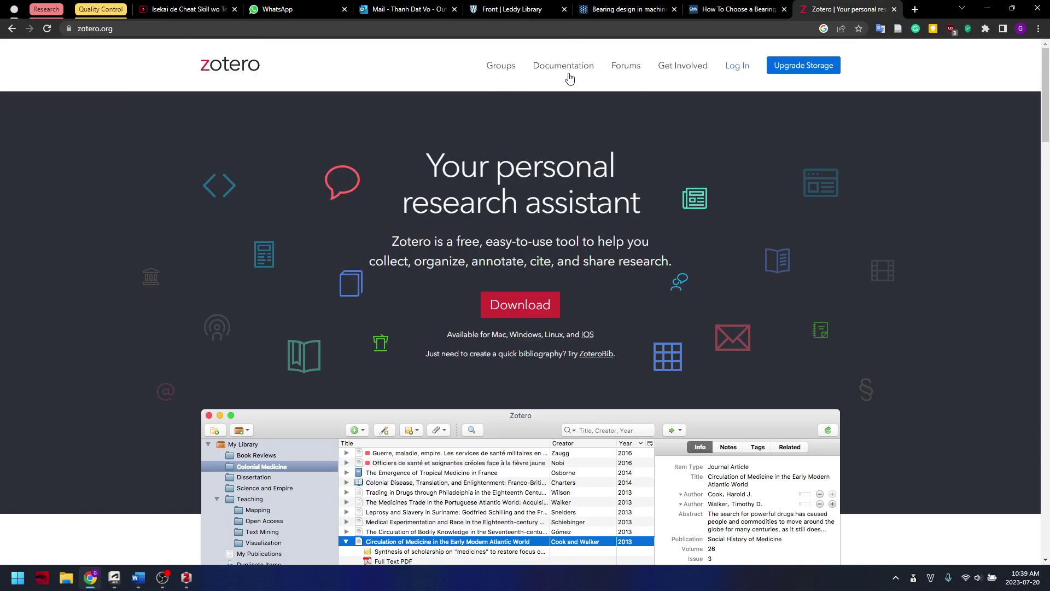
pyautogui.click(985, 7)
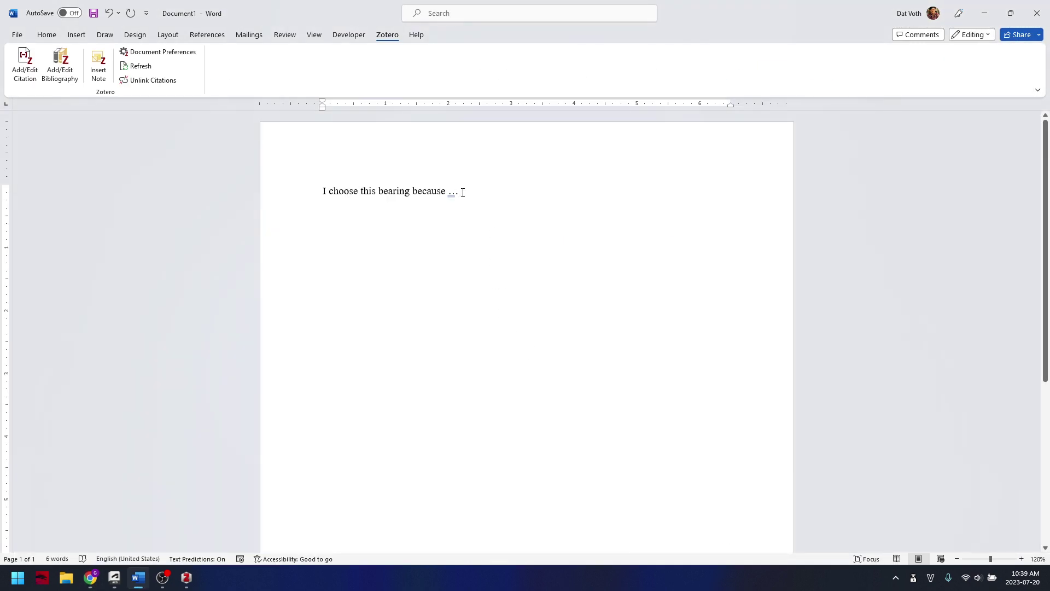
# Start a Zotero citation after the bearing sentence and use American Psychological Association (APA) 7th edition as the citation style.
pyautogui.click(22, 70)
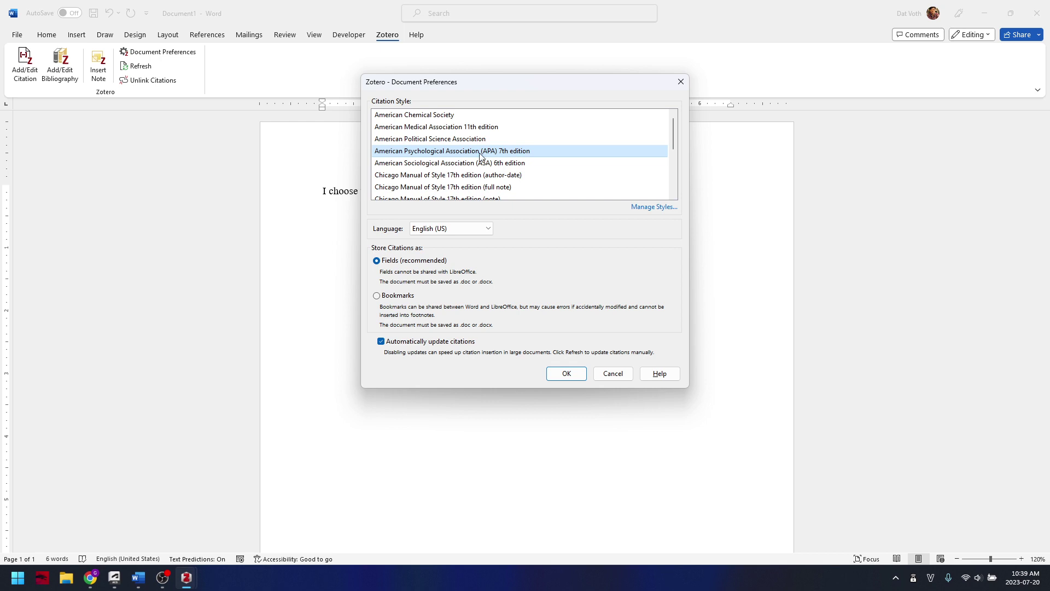
pyautogui.scroll(-2, 481, 158)
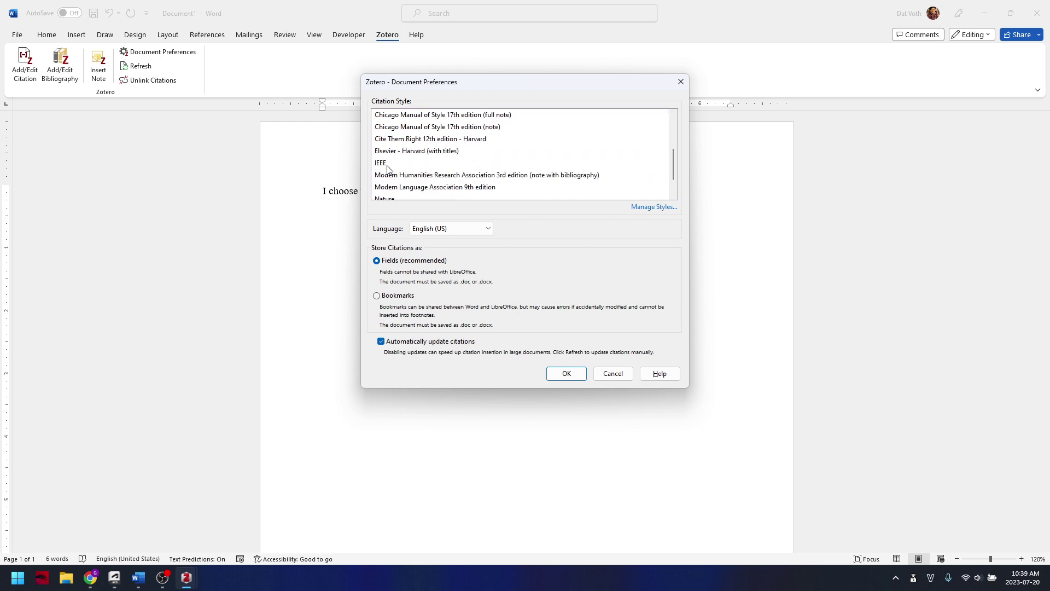
pyautogui.scroll(2, 420, 170)
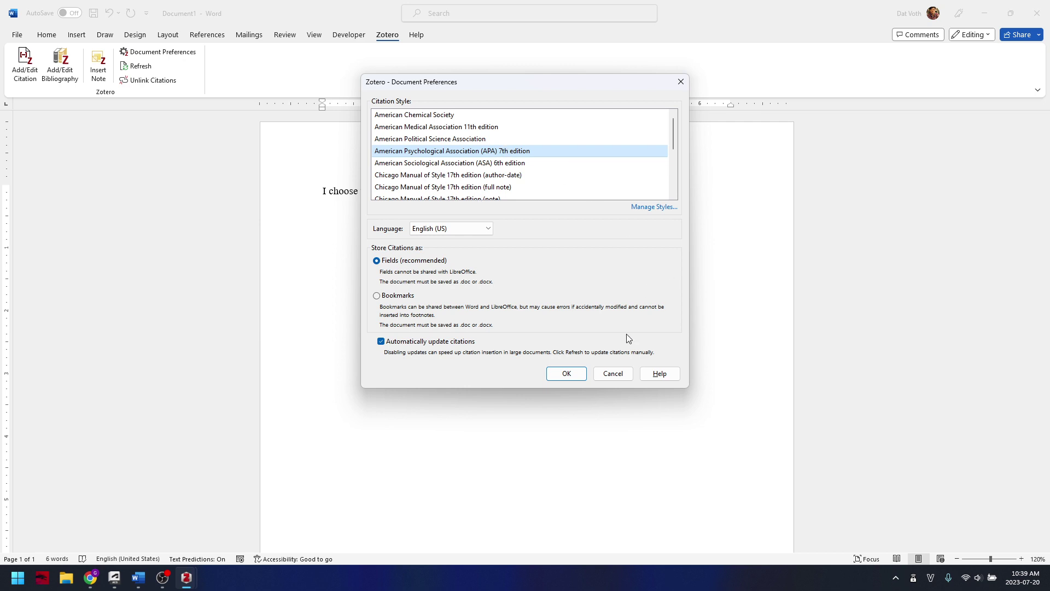
pyautogui.click(568, 372)
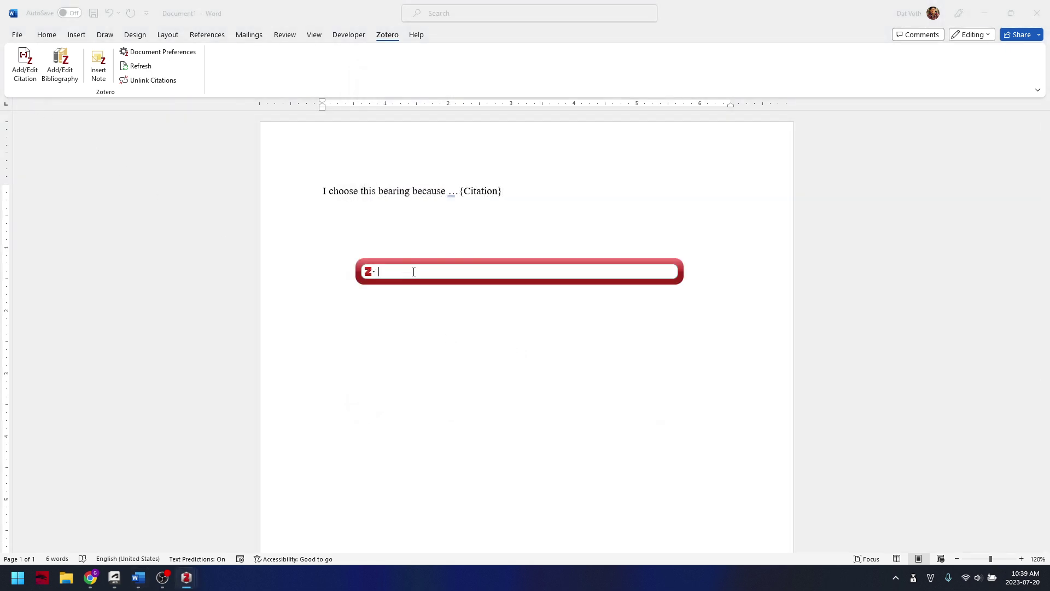
# Search for "bearing", cite "How To Choose a Bearing" from the Machine Design 2 collection using the classic view, and undo that citation.
pyautogui.write('bearing')
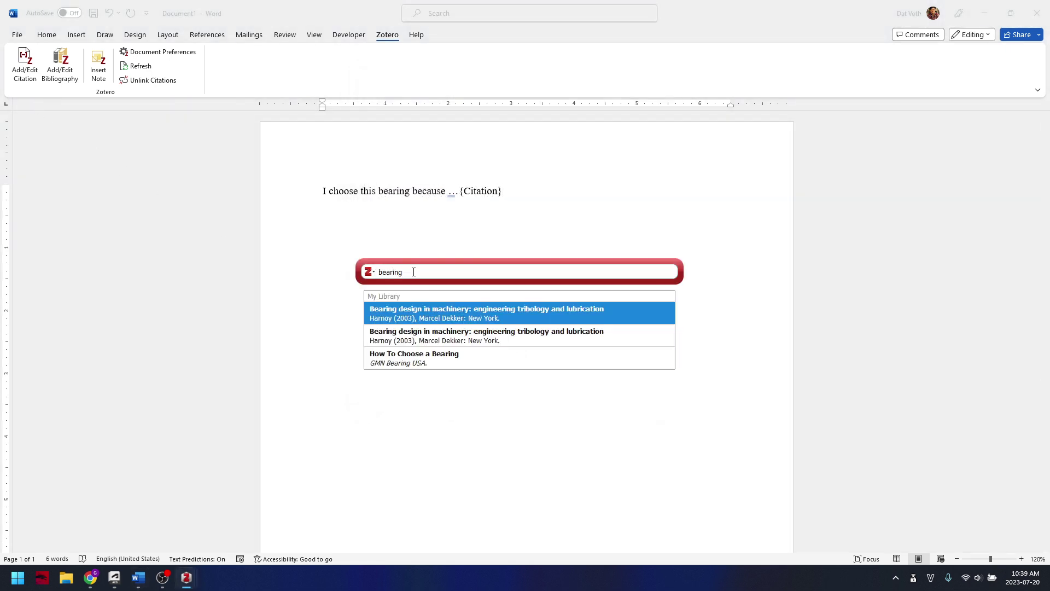
pyautogui.click(372, 272)
pyautogui.click(389, 297)
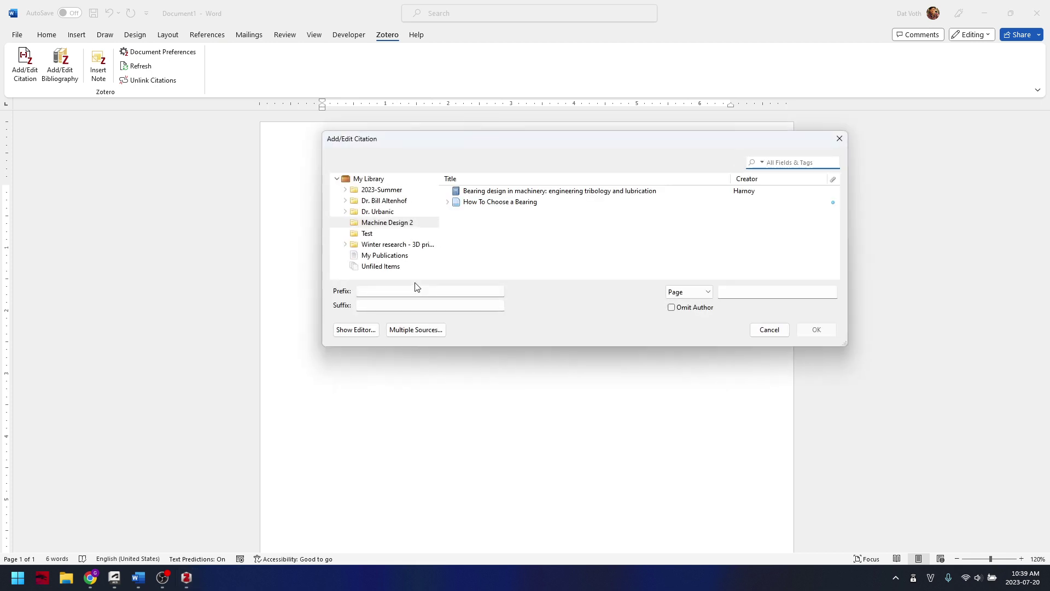
pyautogui.click(402, 223)
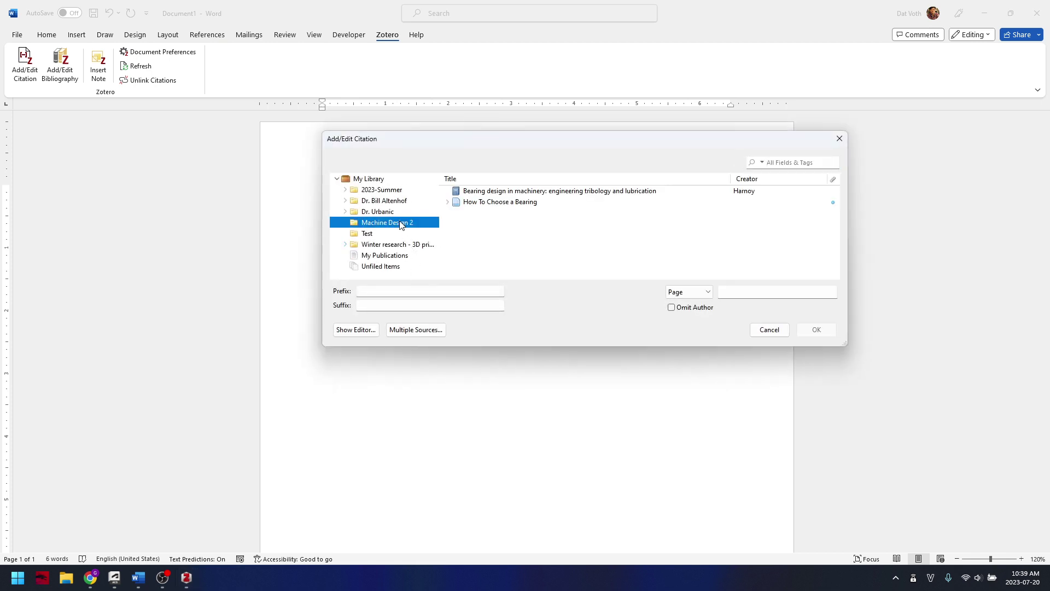
pyautogui.click(508, 206)
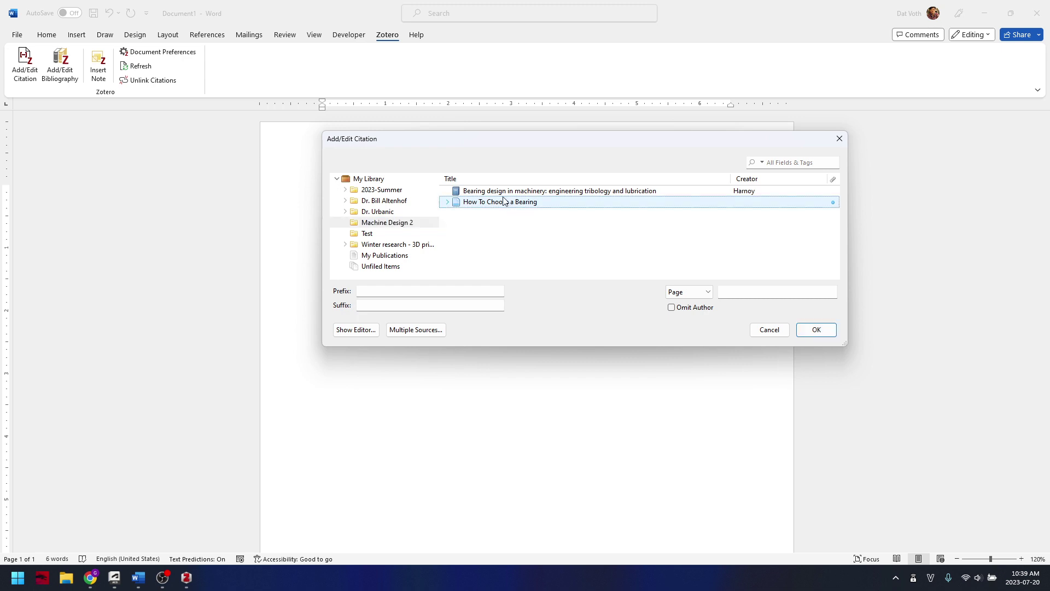
pyautogui.click(816, 329)
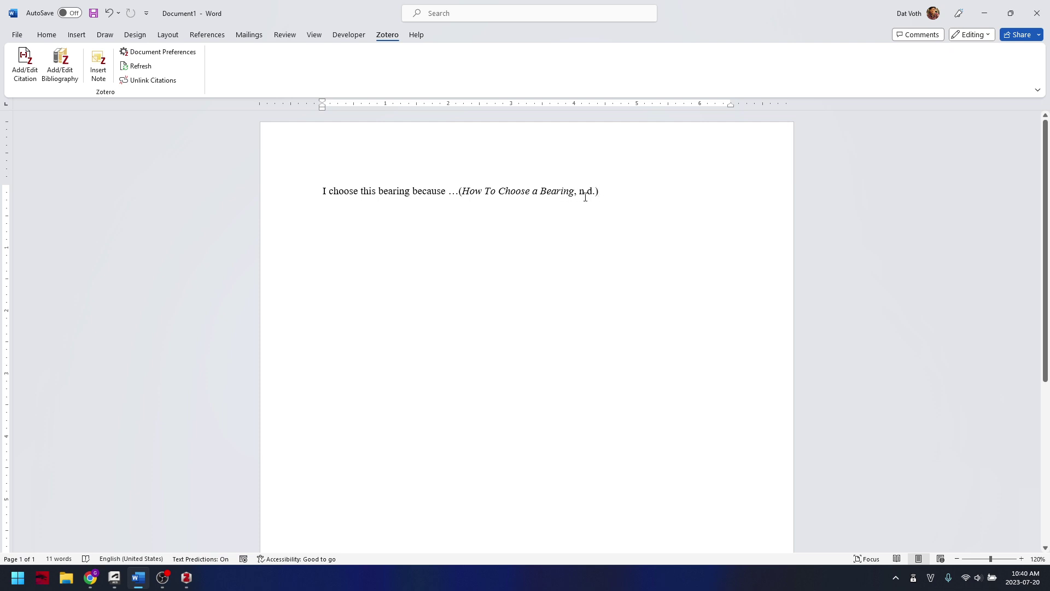
pyautogui.hotkey('ctrl', 'z')
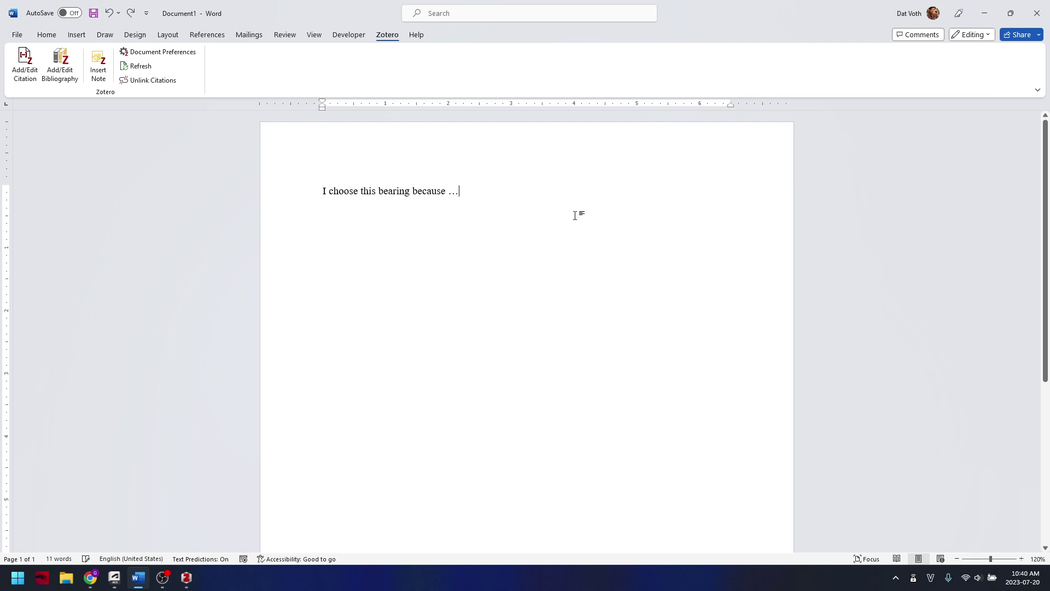
# Insert a Zotero citation of the book "Bearing design in machinery" after the bearing sentence, using the classic view.
pyautogui.click(24, 72)
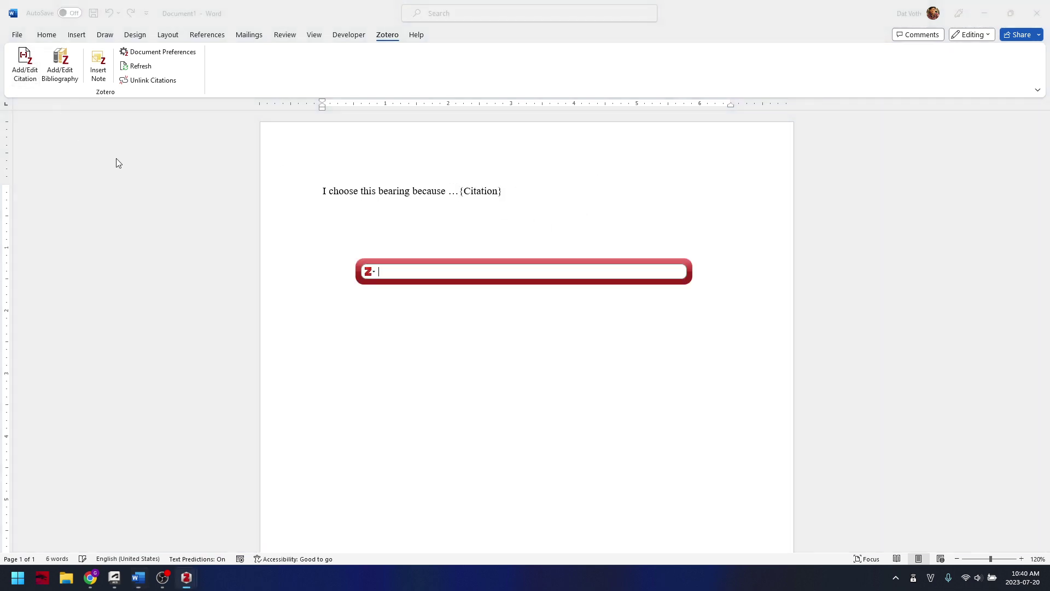
pyautogui.click(371, 269)
pyautogui.click(391, 297)
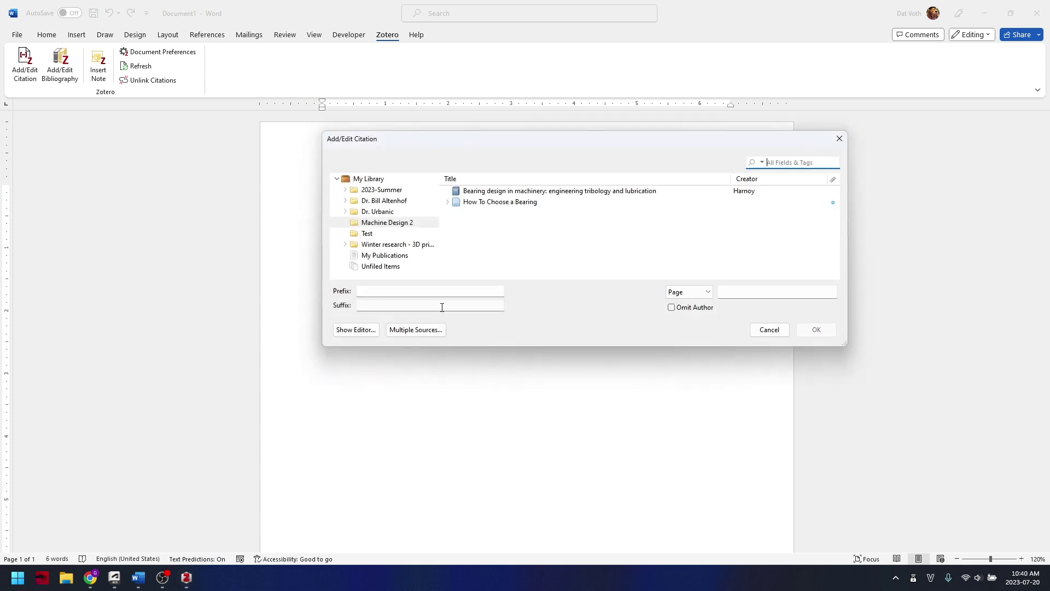
pyautogui.click(490, 203)
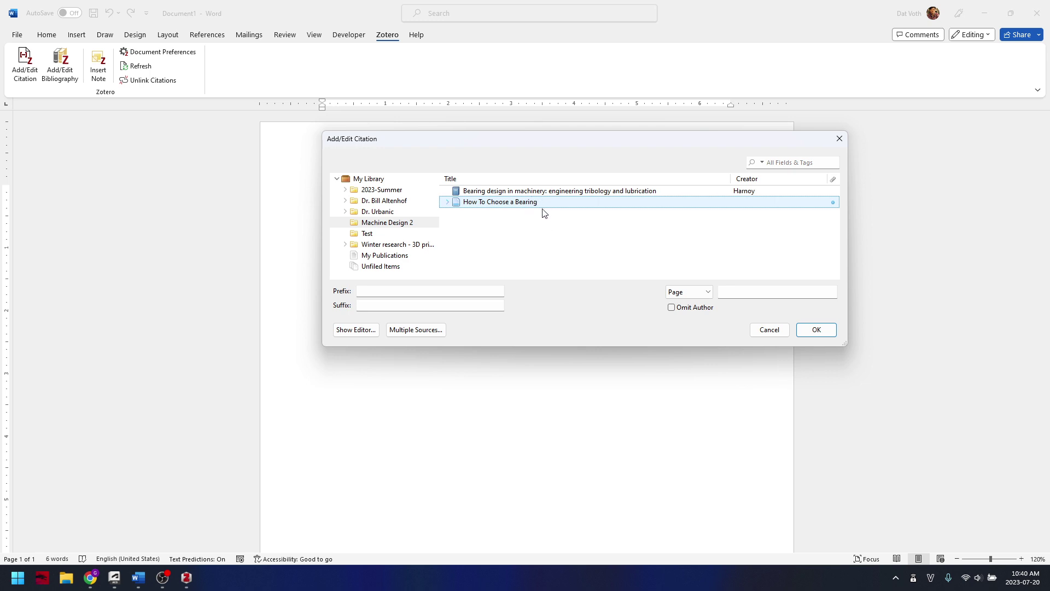
pyautogui.click(821, 330)
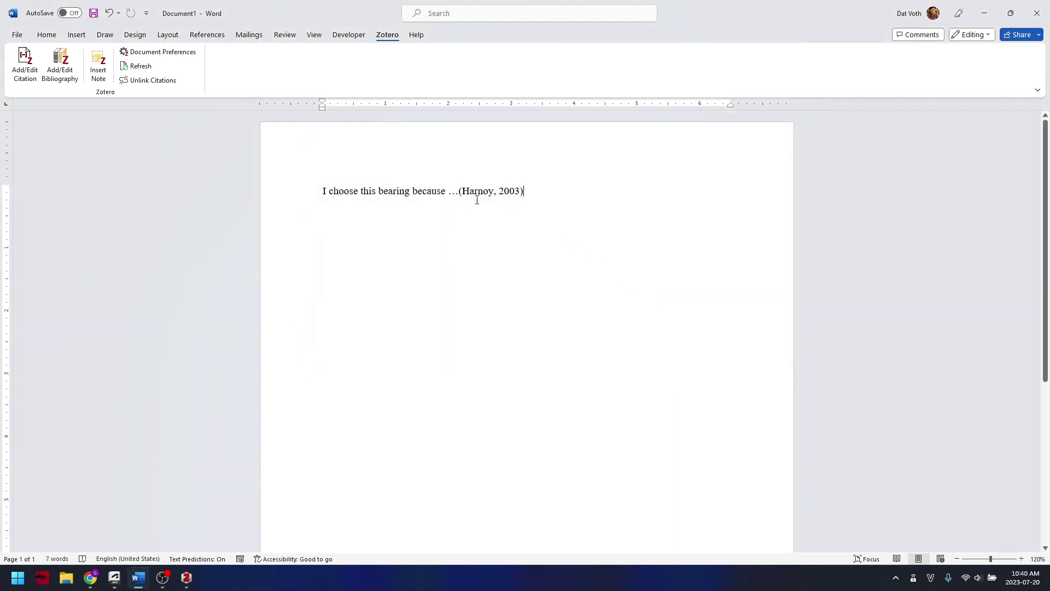
# Insert the Zotero bibliography on a new line below the cited sentence.
pyautogui.click(553, 192)
pyautogui.press('Return')
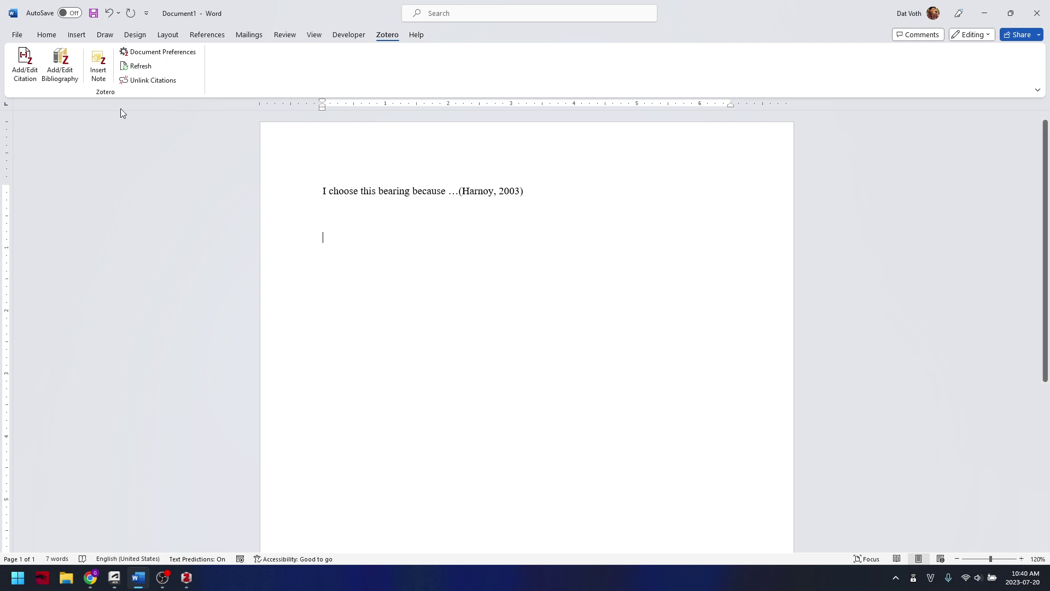
pyautogui.click(59, 83)
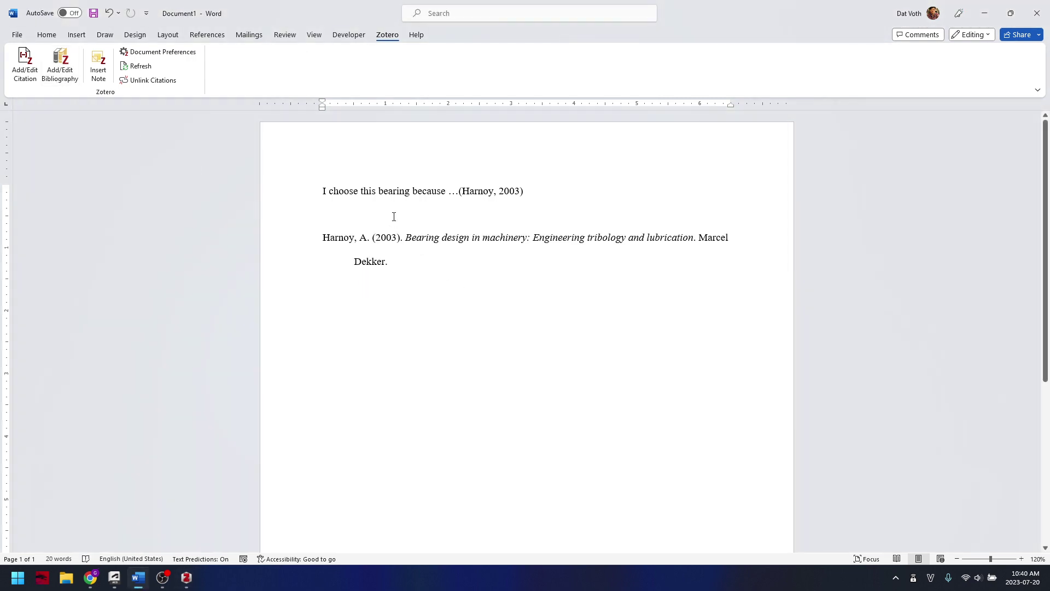
# Add a line reading "Citation" above the bibliography and format it with the Heading 1 style.
pyautogui.press('Return')
pyautogui.click(480, 189)
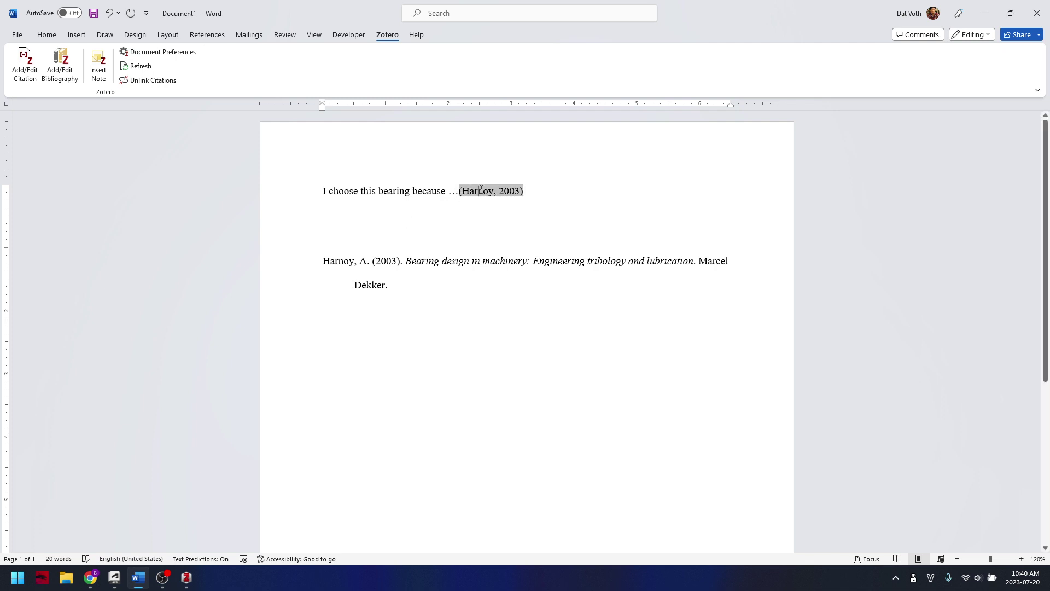
pyautogui.click(390, 237)
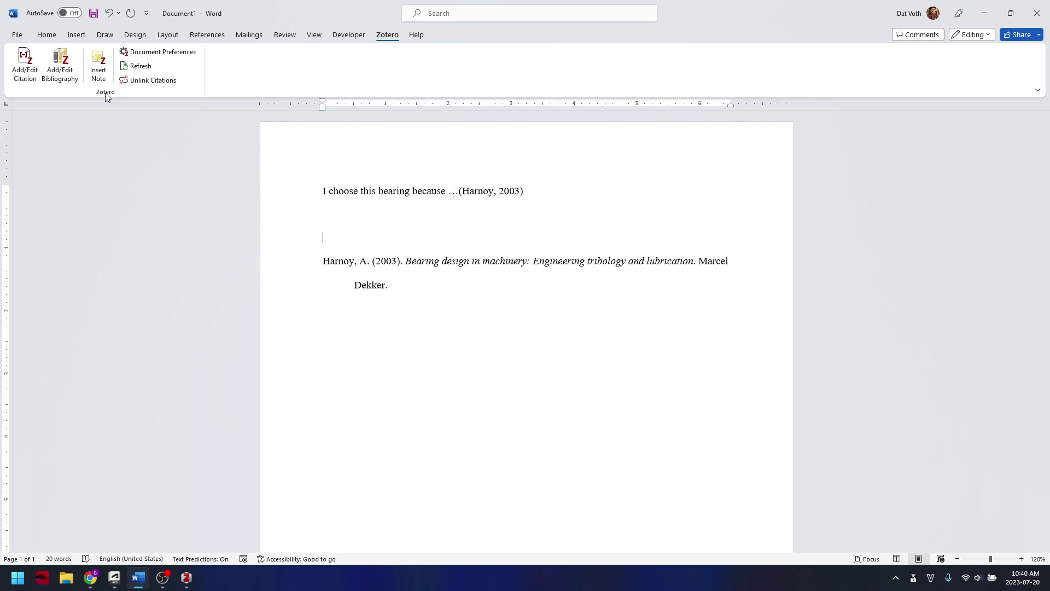
pyautogui.write('Citation')
pyautogui.click(46, 35)
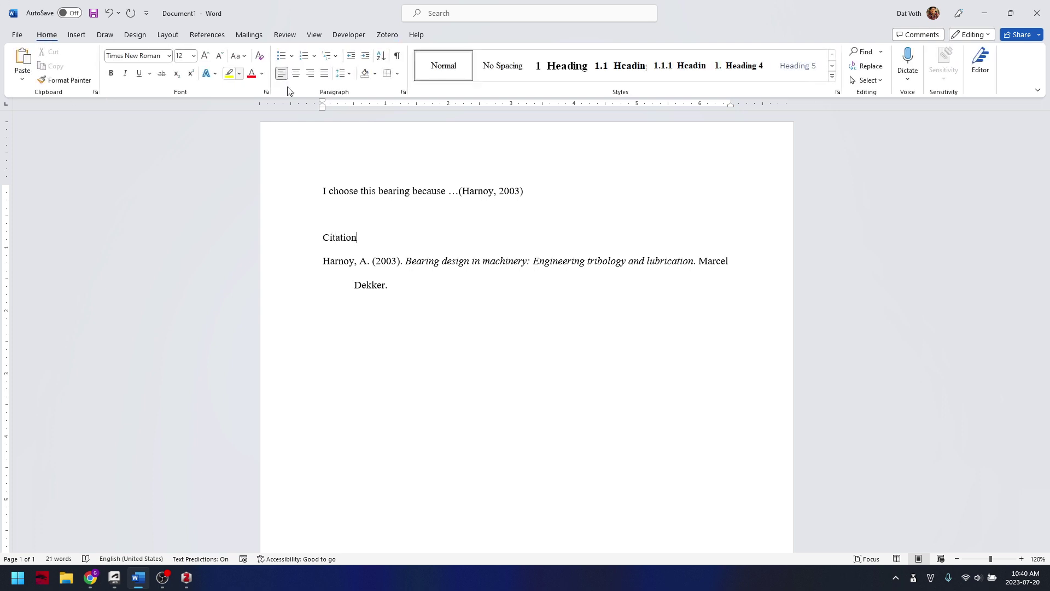
pyautogui.click(541, 67)
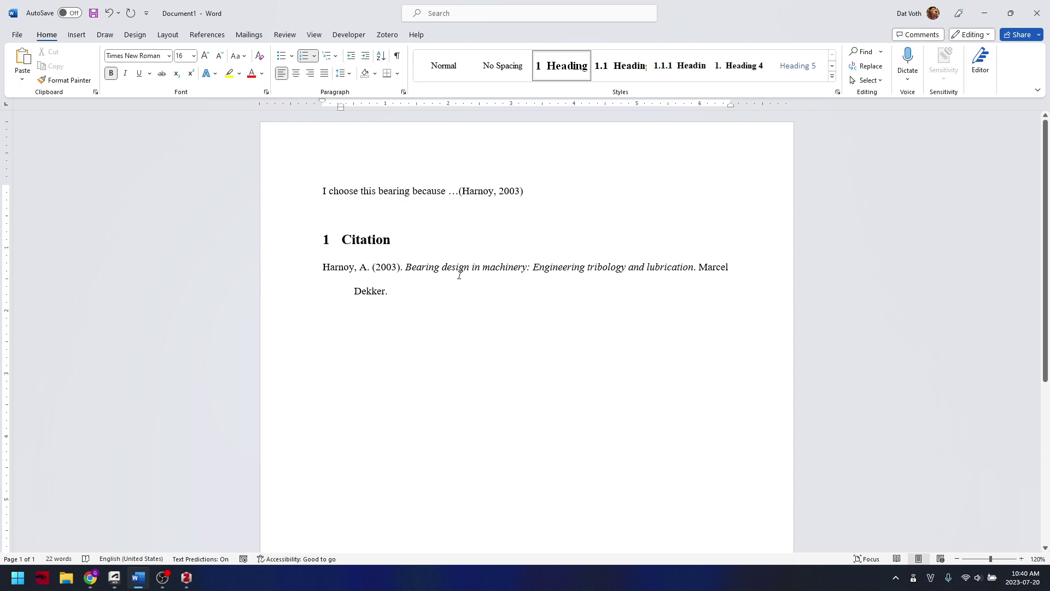
# Replace the heading text above the bibliography with "Reference".
pyautogui.press('BackSpace')
pyautogui.press('BackSpace')
pyautogui.press('BackSpace')
pyautogui.press('BackSpace')
pyautogui.press('BackSpace')
pyautogui.press('BackSpace')
pyautogui.press('BackSpace')
pyautogui.press('BackSpace')
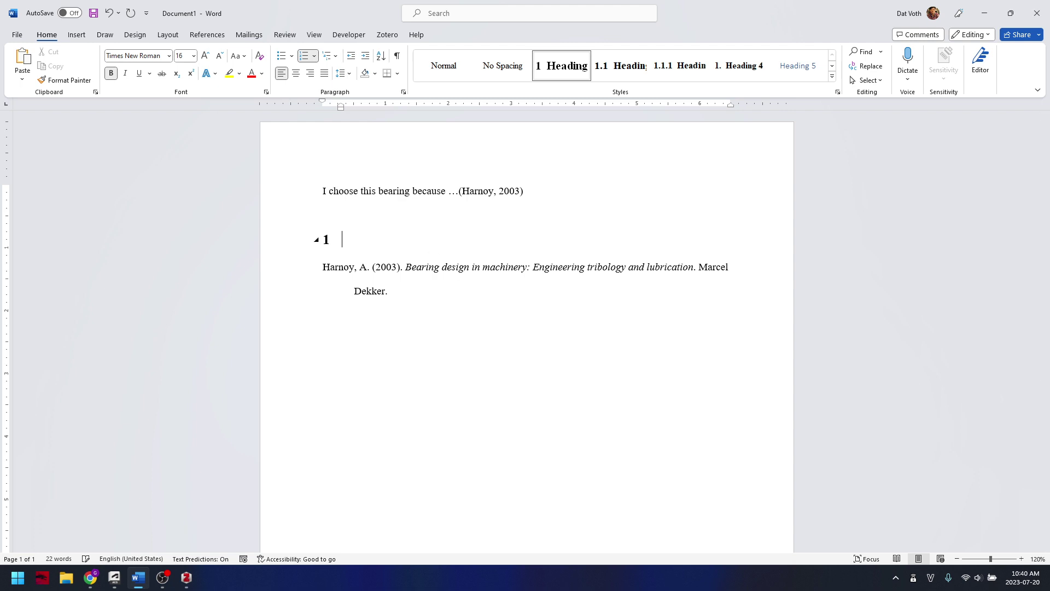
pyautogui.write('Reference')
# Delete the book's in-text citation at the end of the bearing sentence.
pyautogui.click(454, 309)
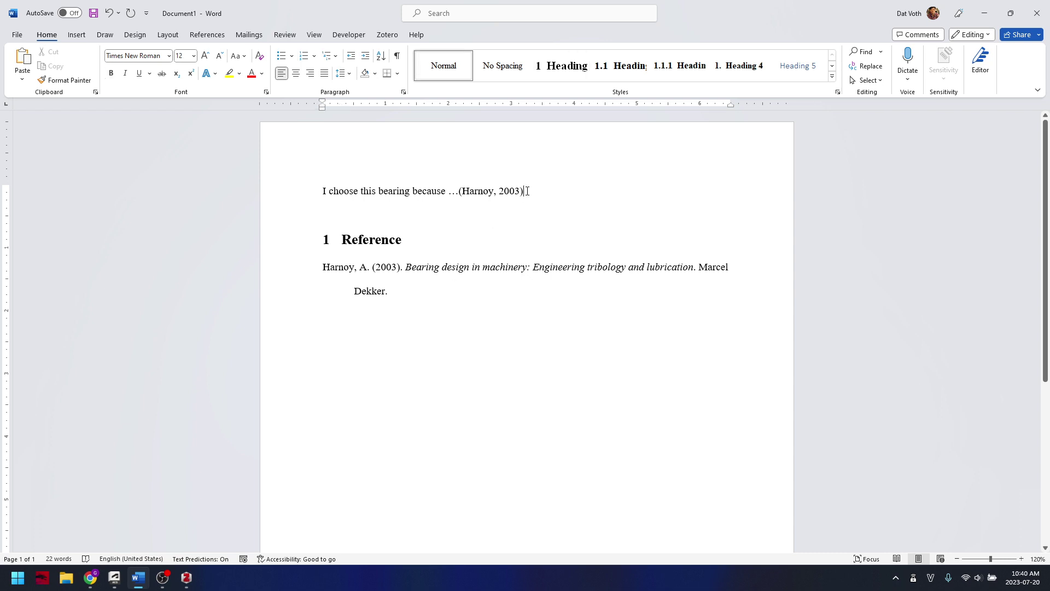
pyautogui.press('BackSpace')
pyautogui.press('BackSpace')
# Insert a multiple-source Zotero citation after the sentence, combining "Bearing design in machinery" and "How To Choose a Bearing".
pyautogui.click(387, 35)
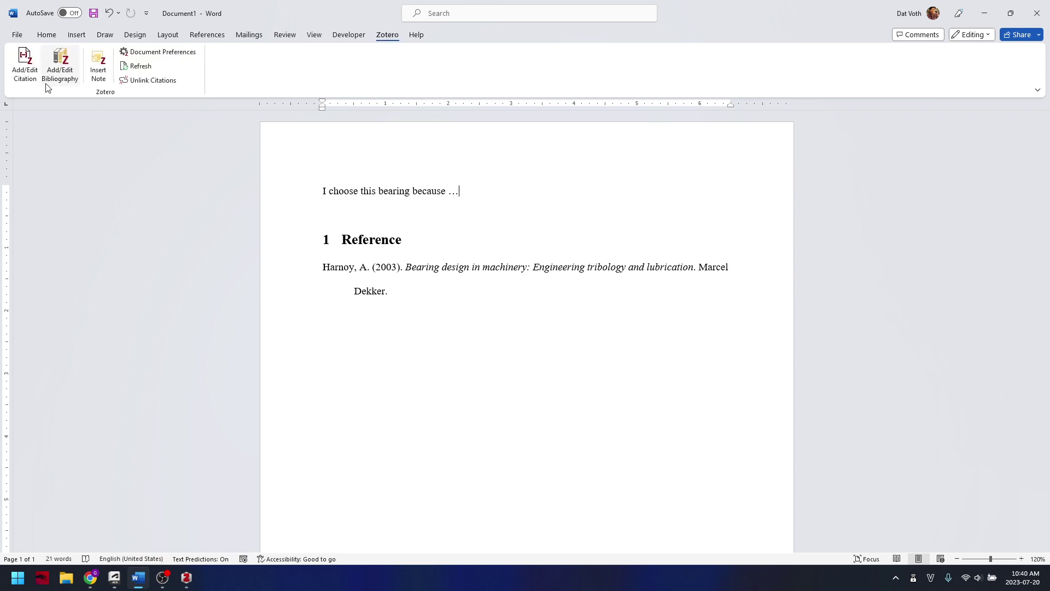
pyautogui.click(25, 65)
pyautogui.click(370, 271)
pyautogui.click(389, 296)
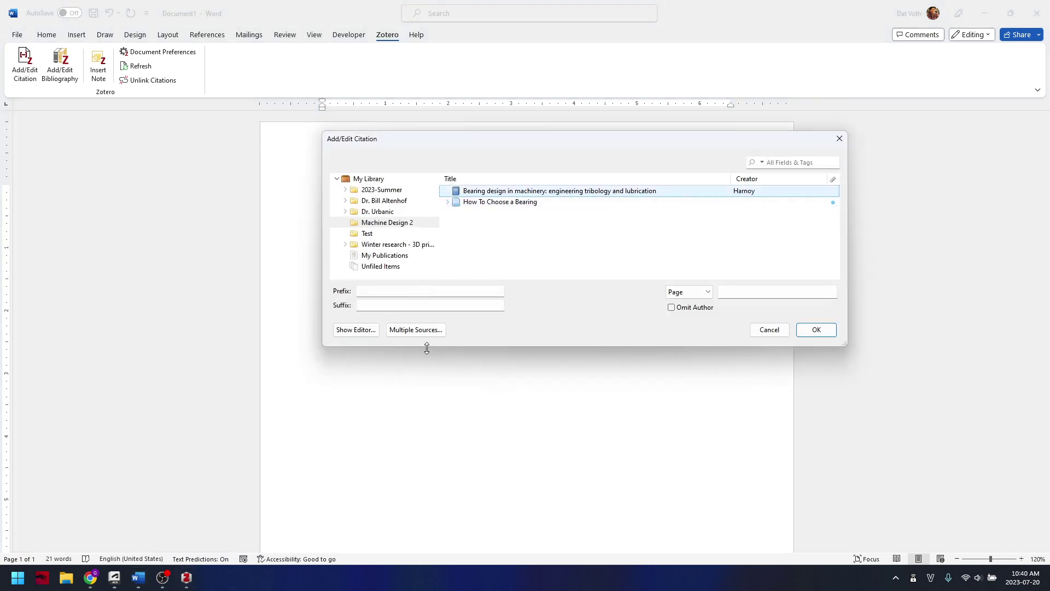
pyautogui.click(431, 329)
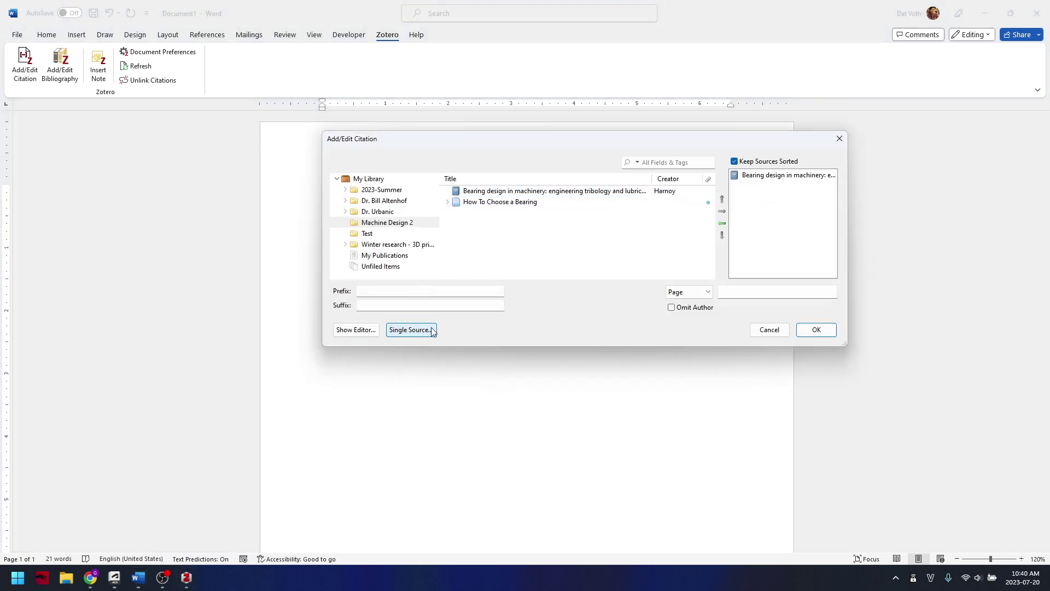
pyautogui.click(567, 208)
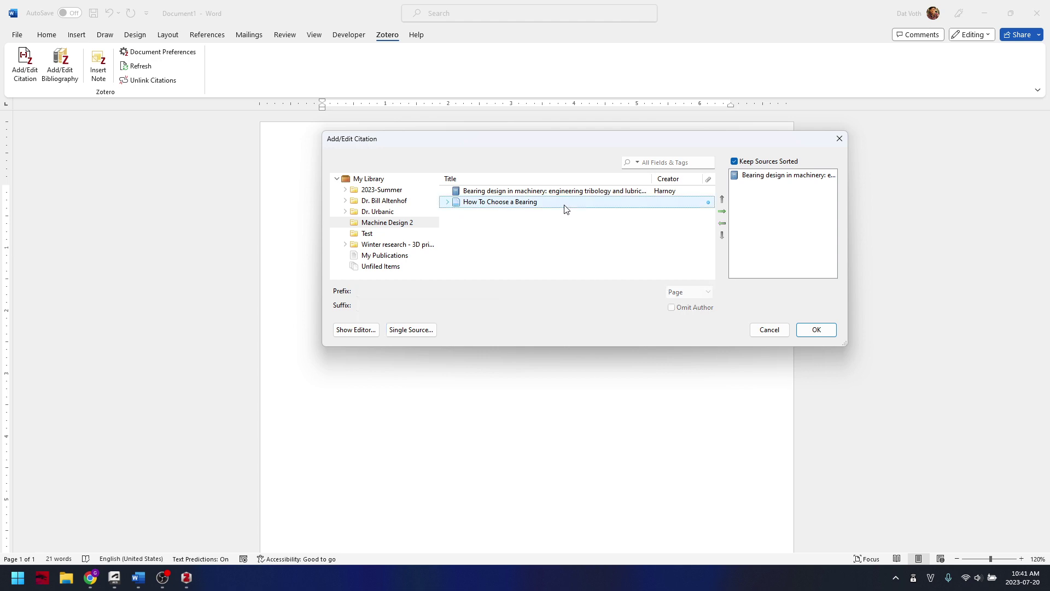
pyautogui.click(722, 211)
pyautogui.click(816, 329)
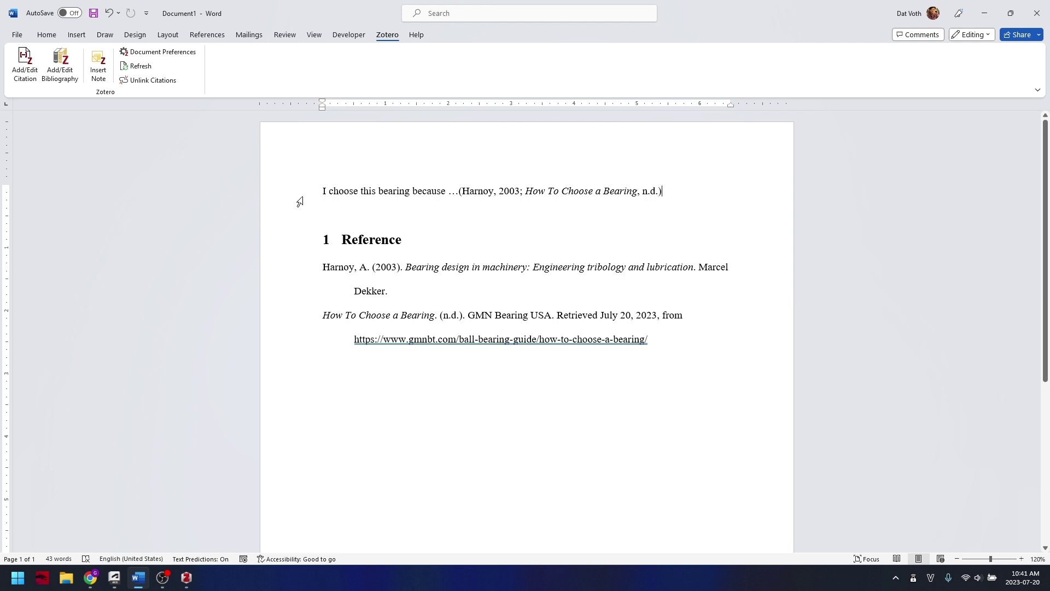
# Review the sources in Word's built-in citation Source Manager and close it, keeping the document open.
pyautogui.click(213, 39)
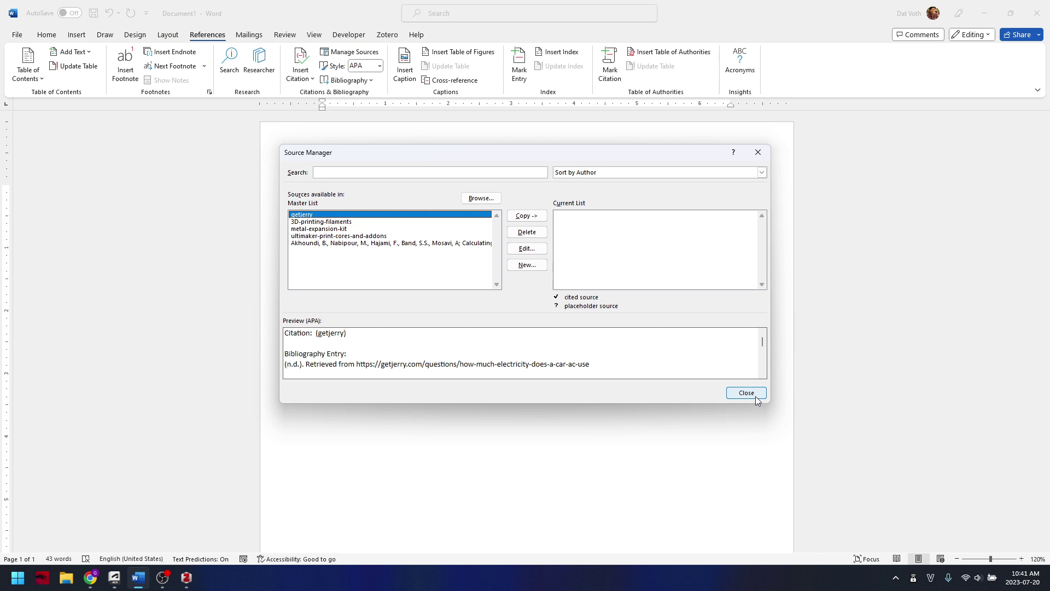
pyautogui.click(762, 396)
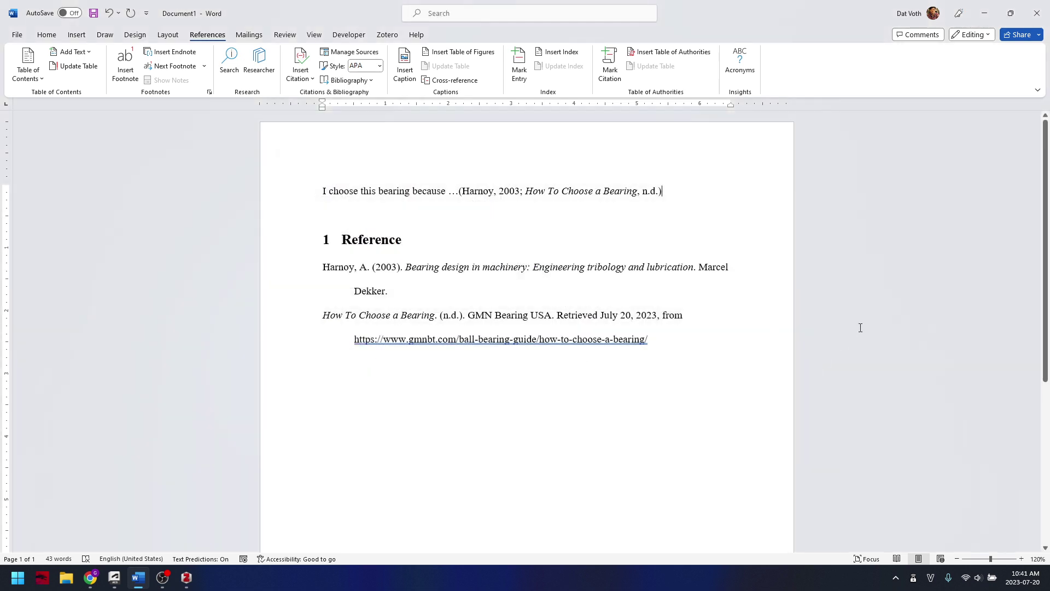
pyautogui.click(1036, 13)
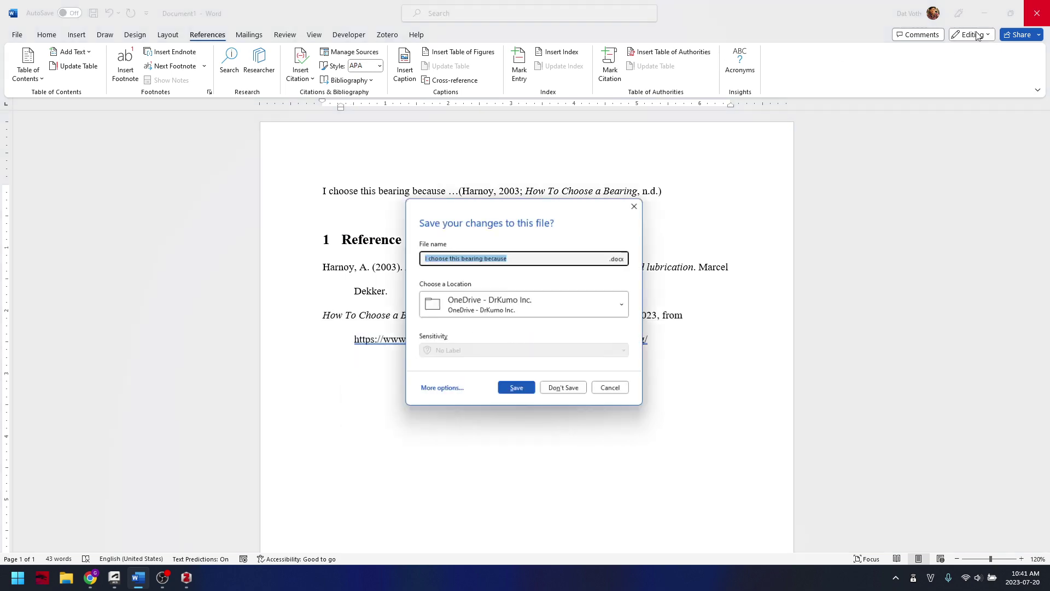
pyautogui.click(613, 390)
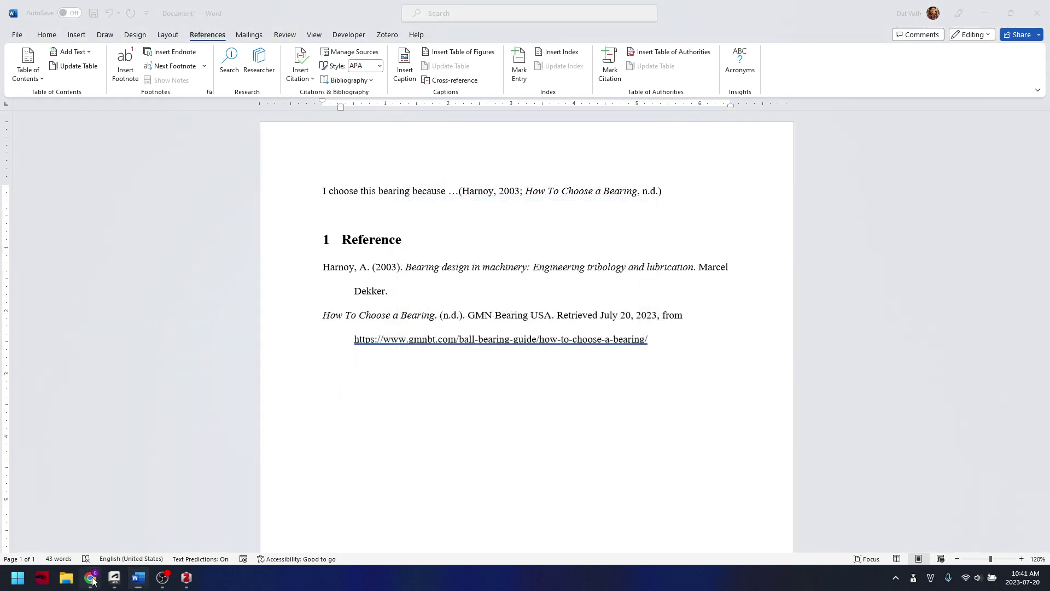
# Switch to Chrome and read through the Installation page in the documentation on zotero.org.
pyautogui.click(90, 577)
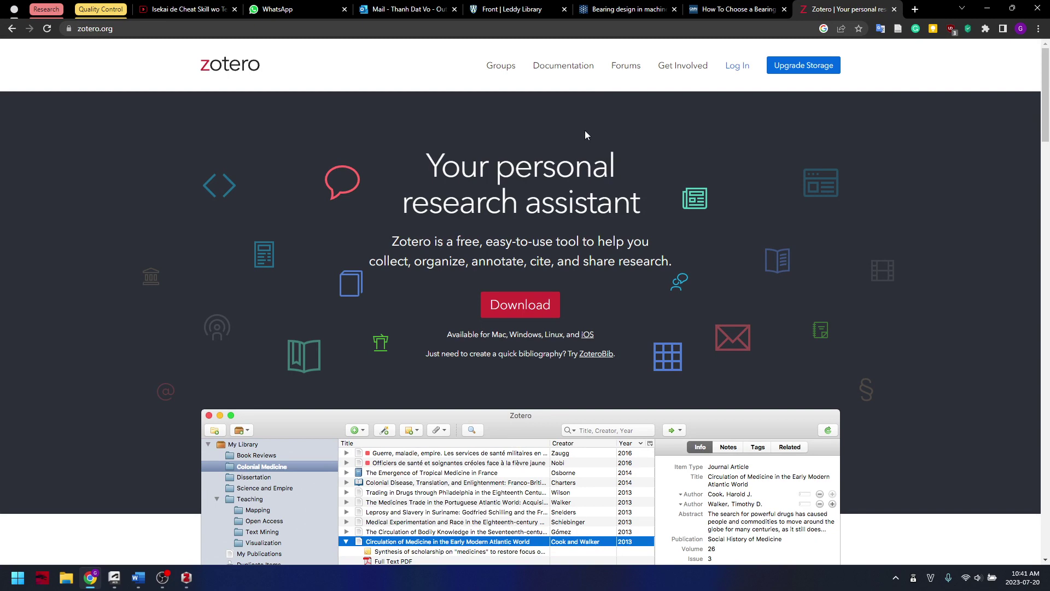
pyautogui.click(558, 69)
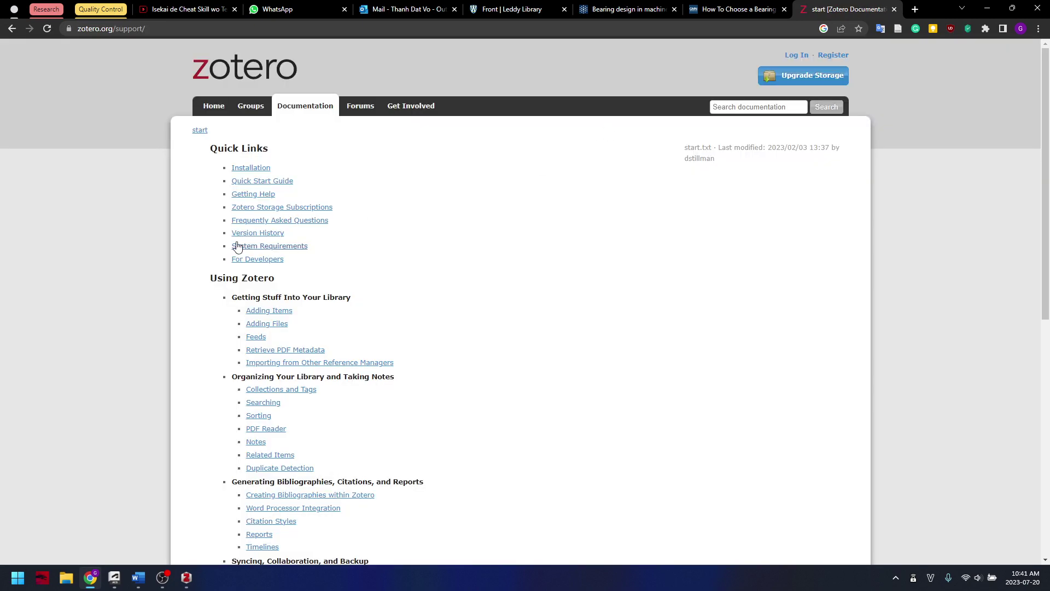
pyautogui.click(249, 168)
pyautogui.scroll(-7, 470, 298)
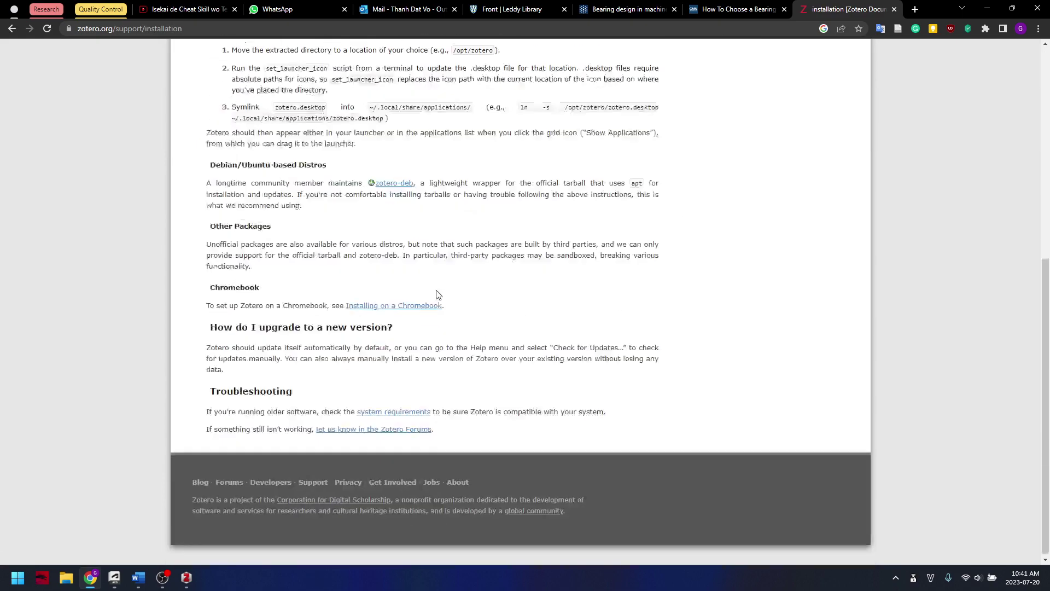
pyautogui.scroll(4, 432, 287)
pyautogui.scroll(4, 423, 267)
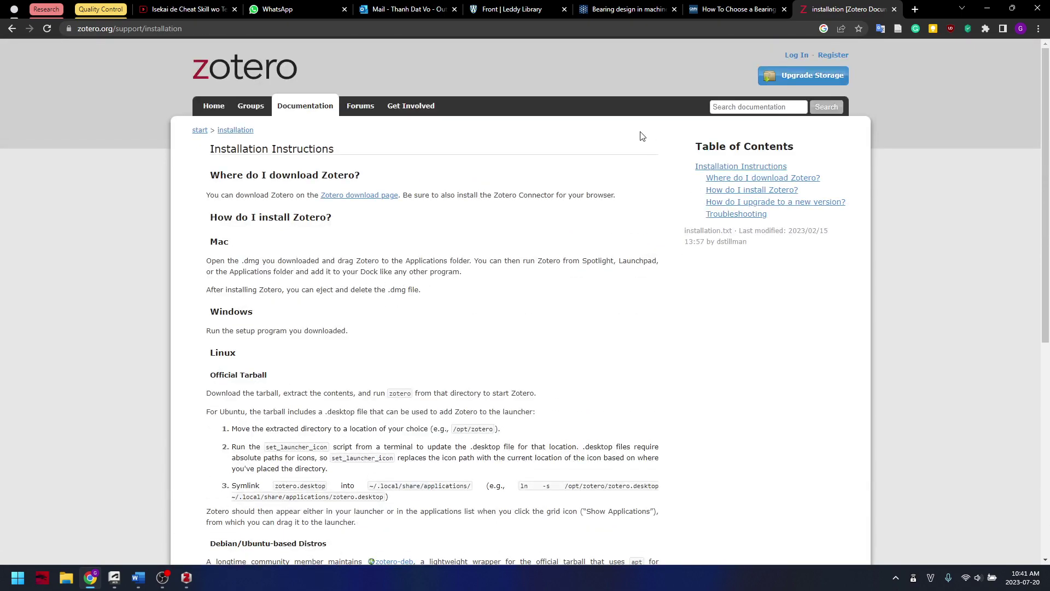
pyautogui.click(167, 580)
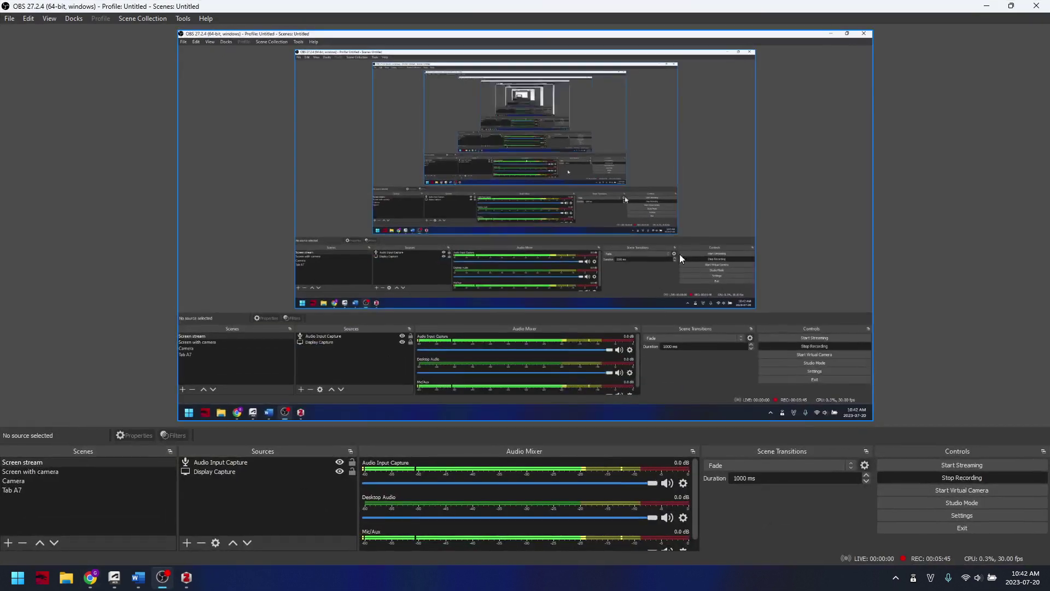